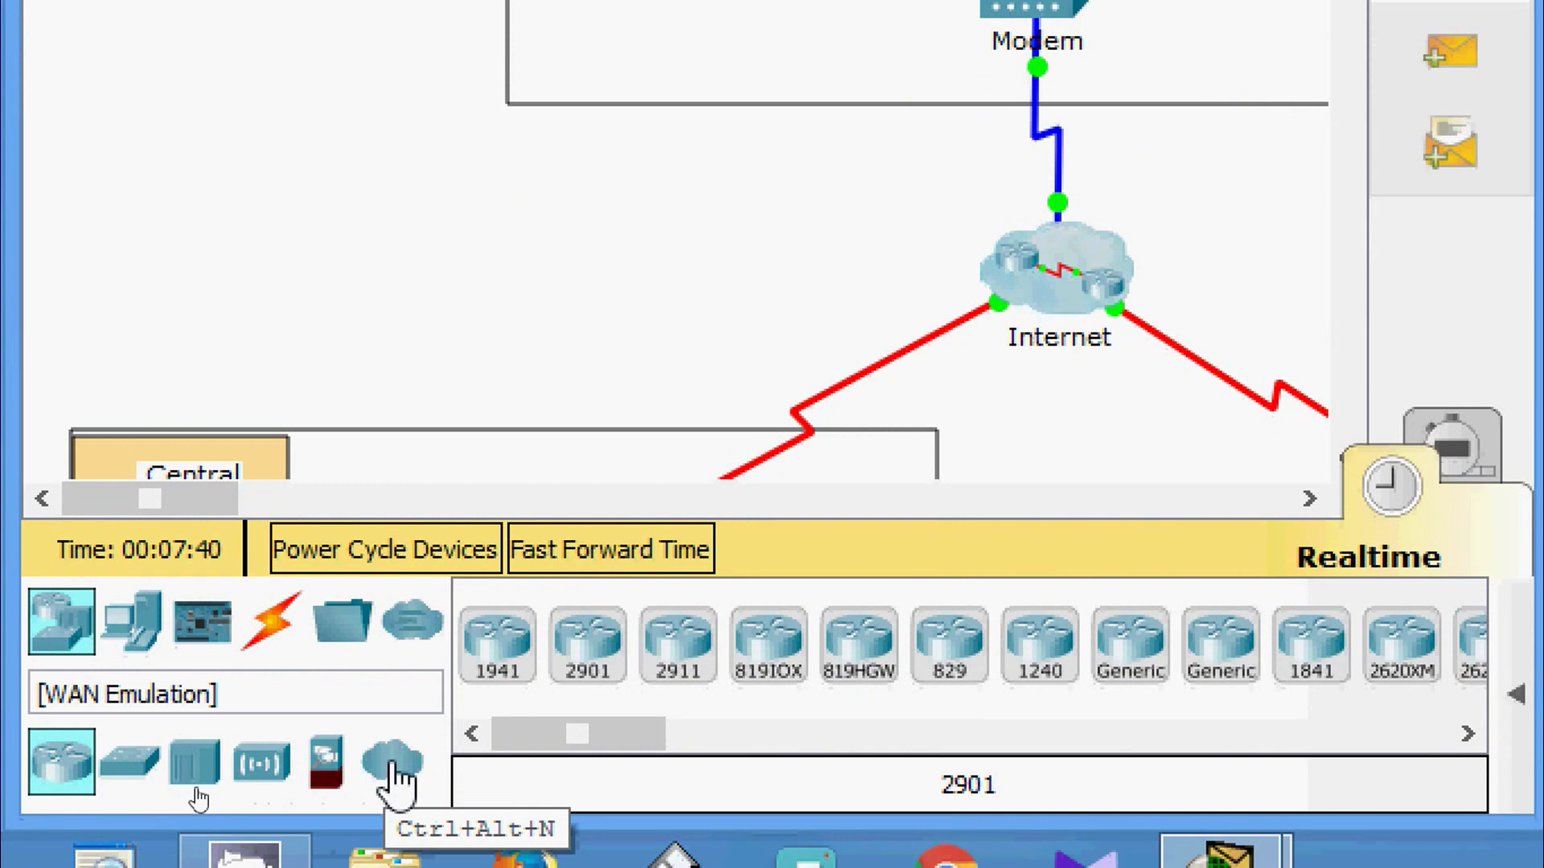
Show the available connection cable types, then list the End Devices available for the network
left_click(281, 639)
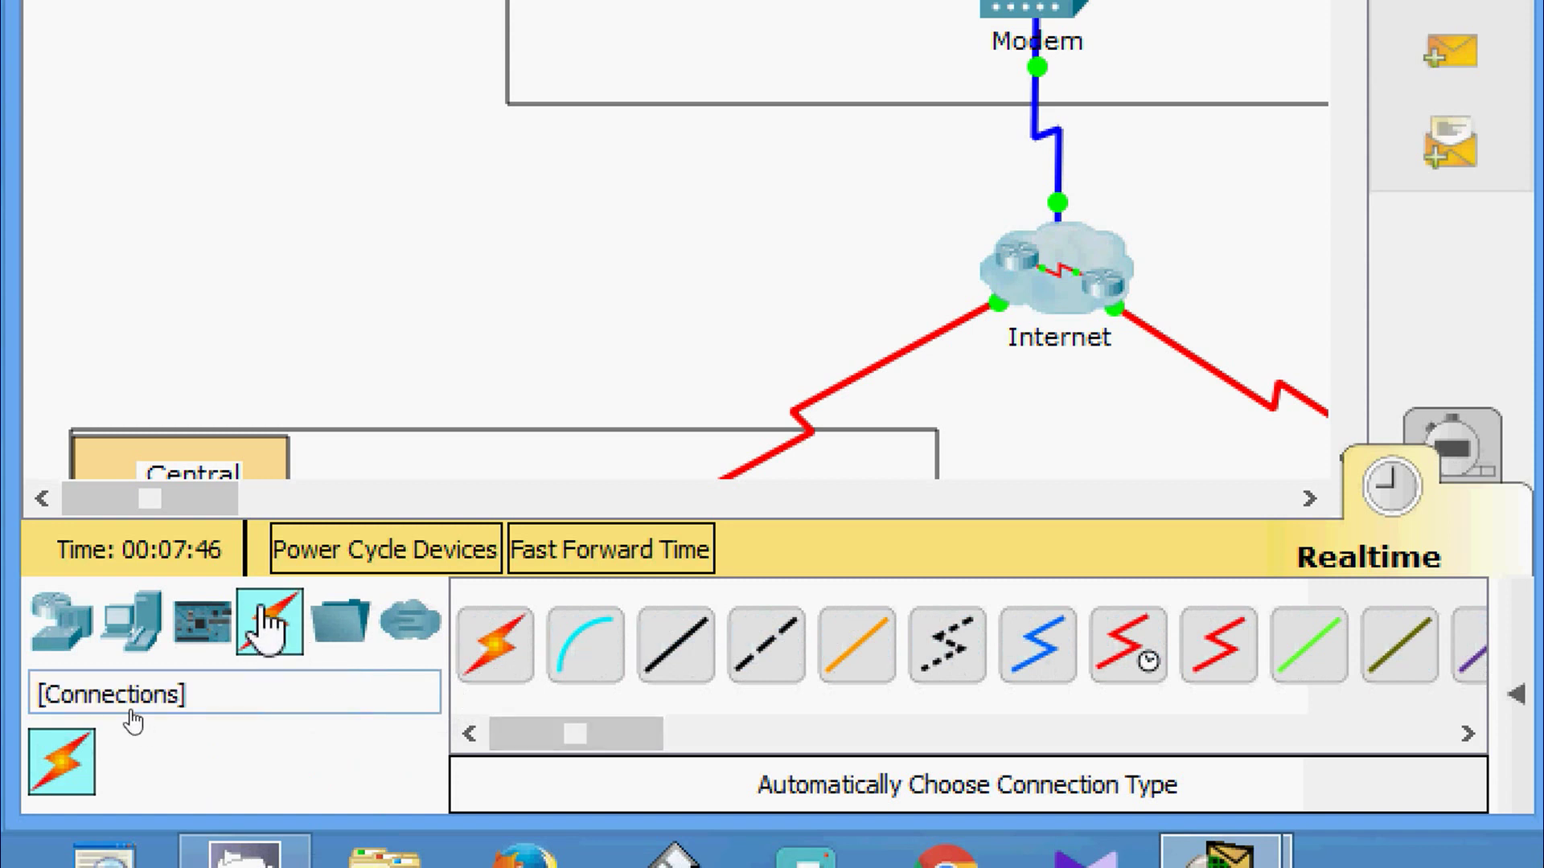
left_click(149, 629)
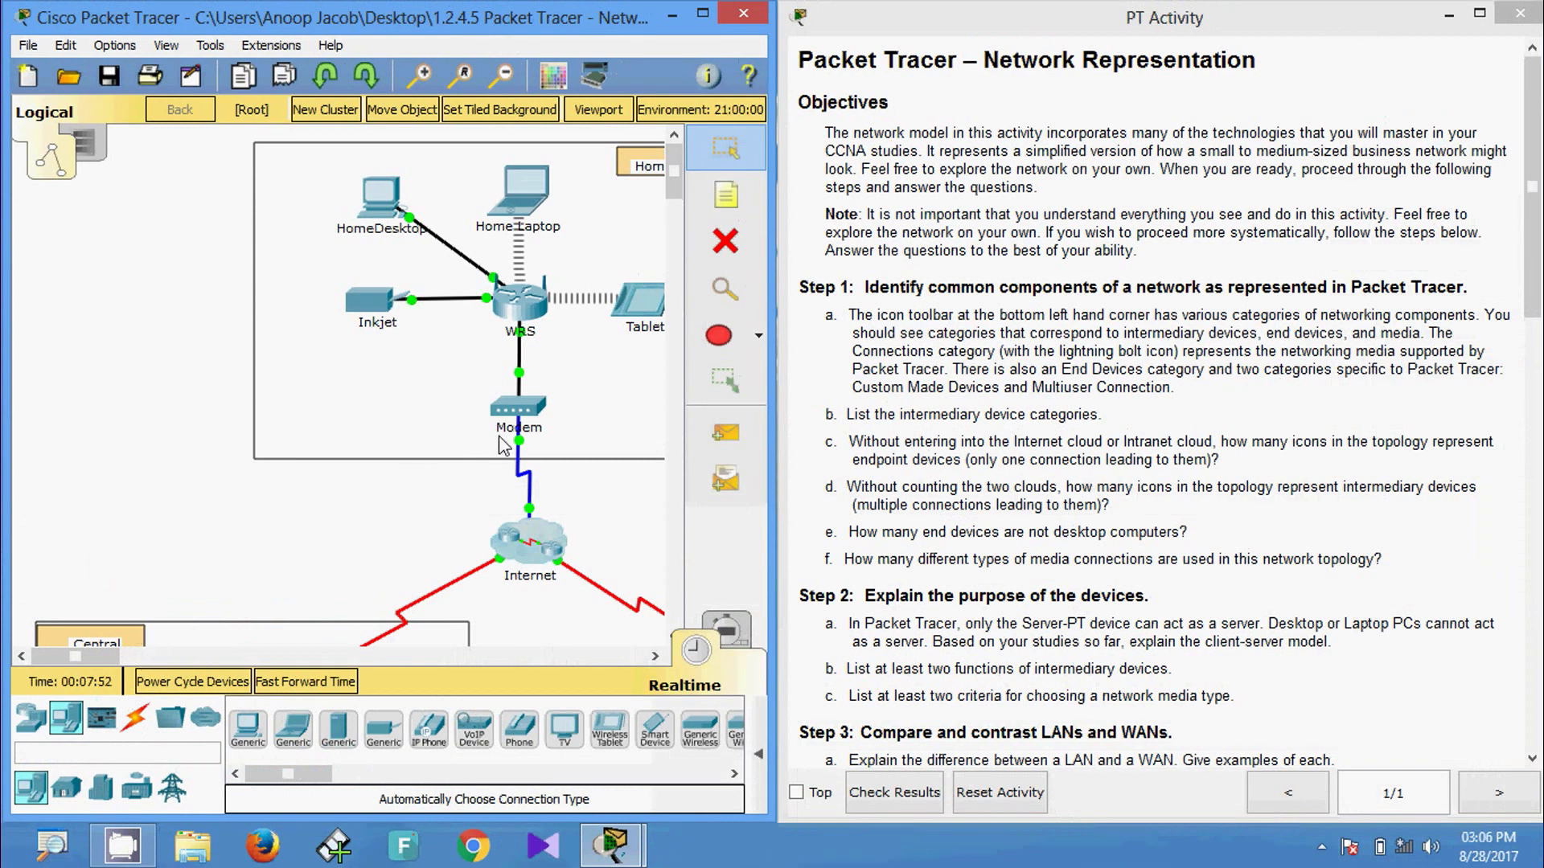
Pan the workspace past Central and Home Office to the Branch cluster with BranchServer, S4 and Wireless AP
scroll(393, 555, "down", 3)
scroll(398, 527, "down", 1)
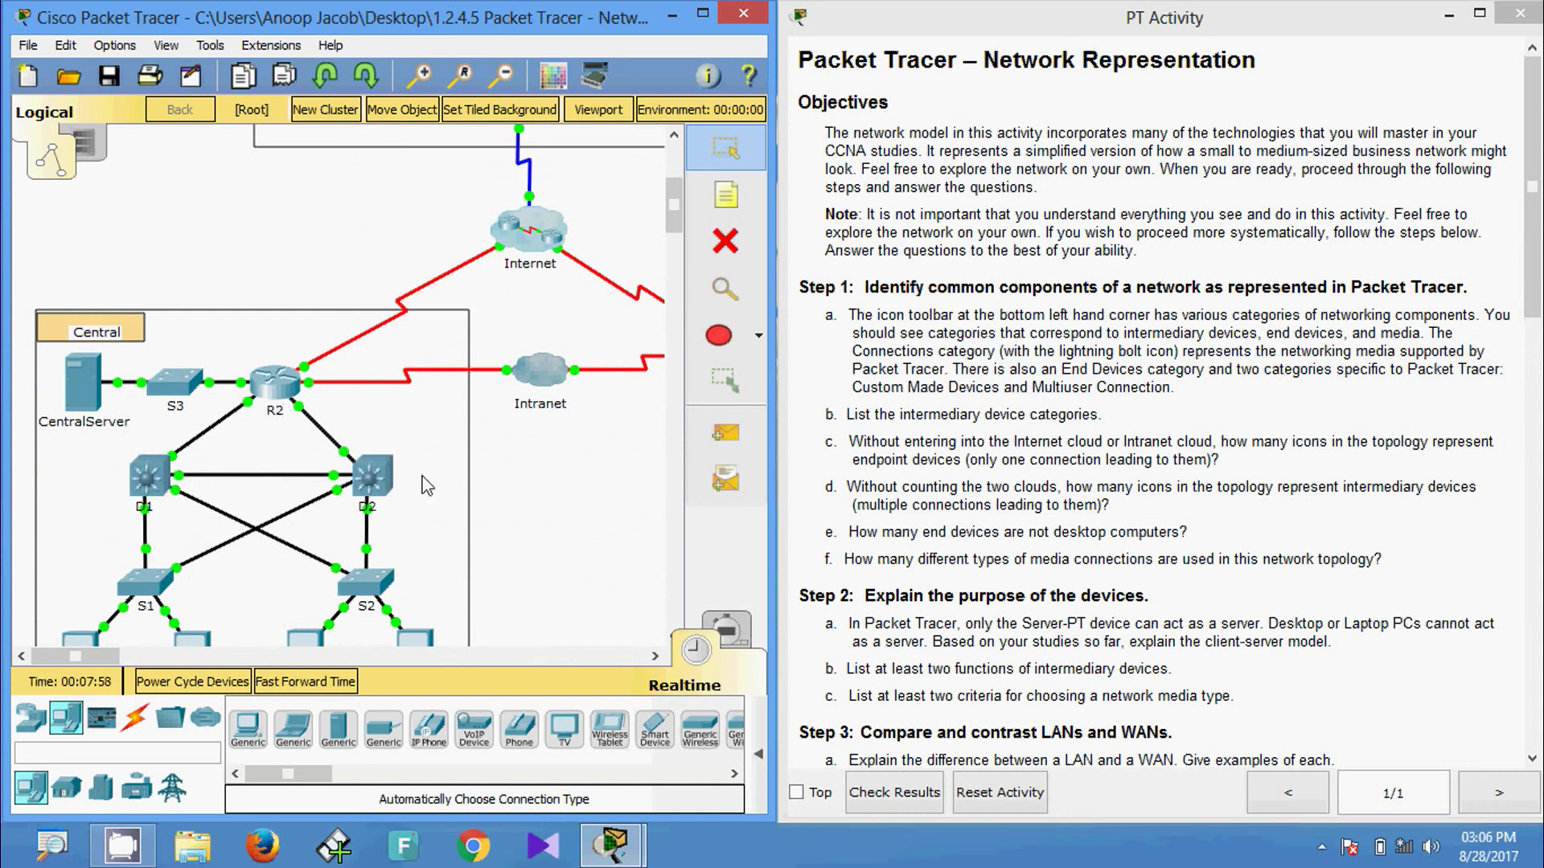
left_click_drag(40, 656, 72, 657)
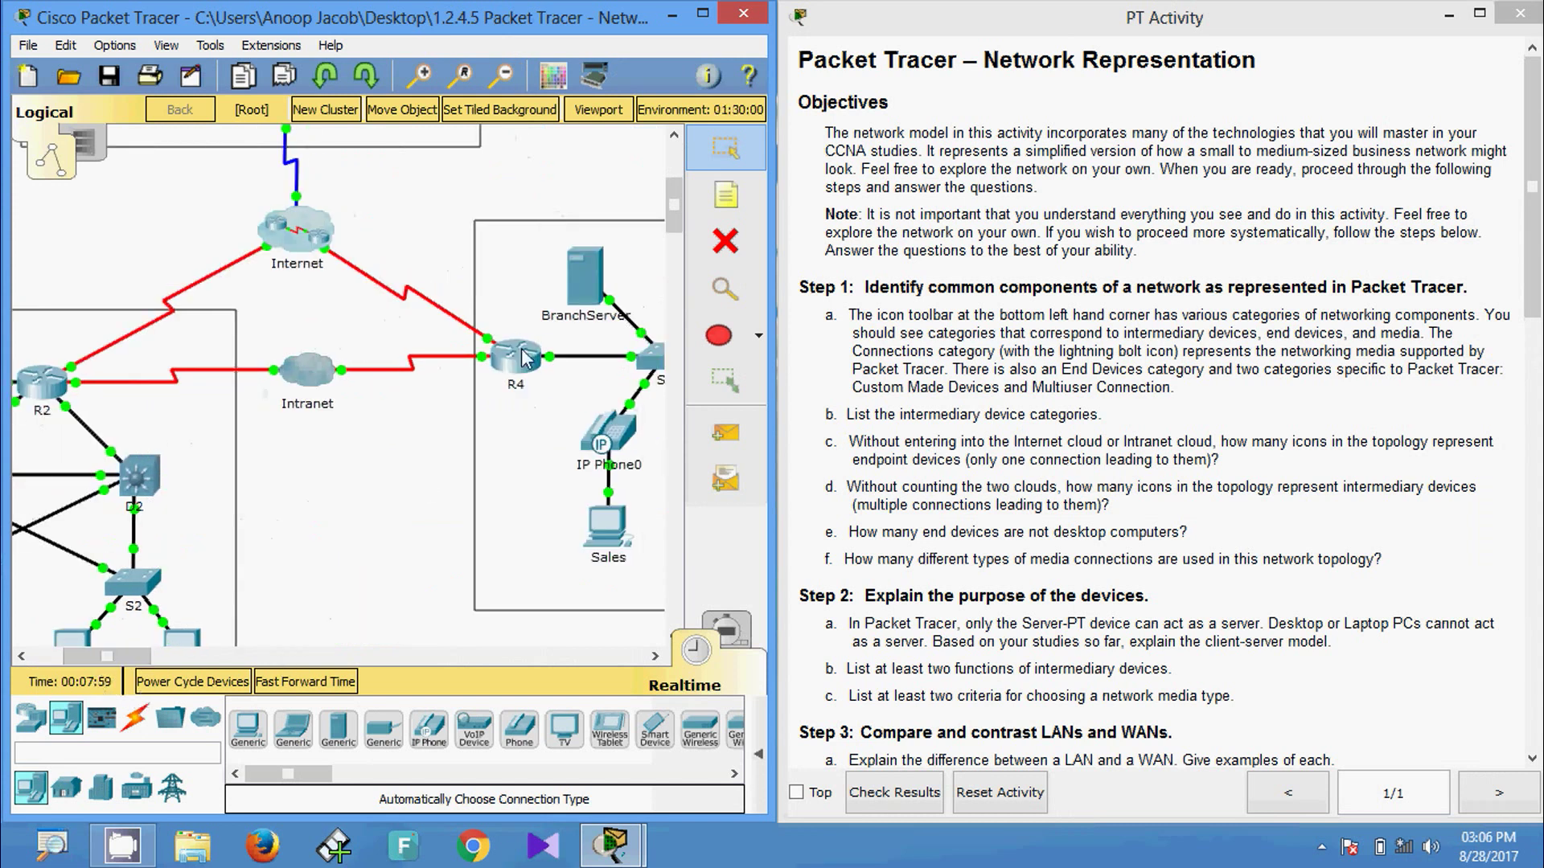
mouse_move(674, 203)
left_mouse_down()
mouse_move(678, 184)
mouse_move(676, 201)
left_mouse_up()
left_click_drag(143, 656, 218, 659)
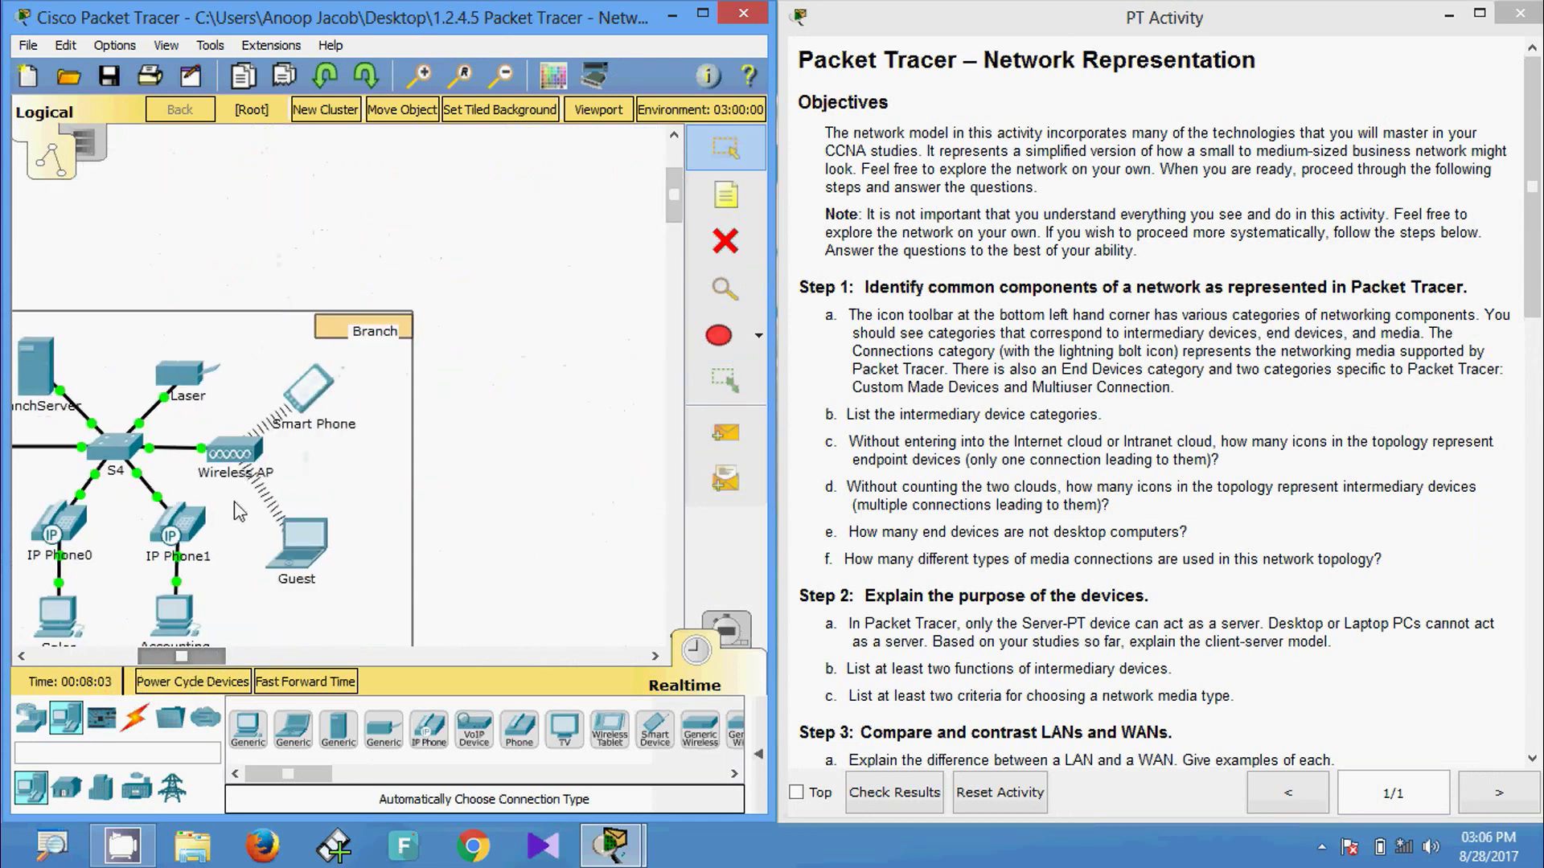
scroll(282, 523, "left", 3)
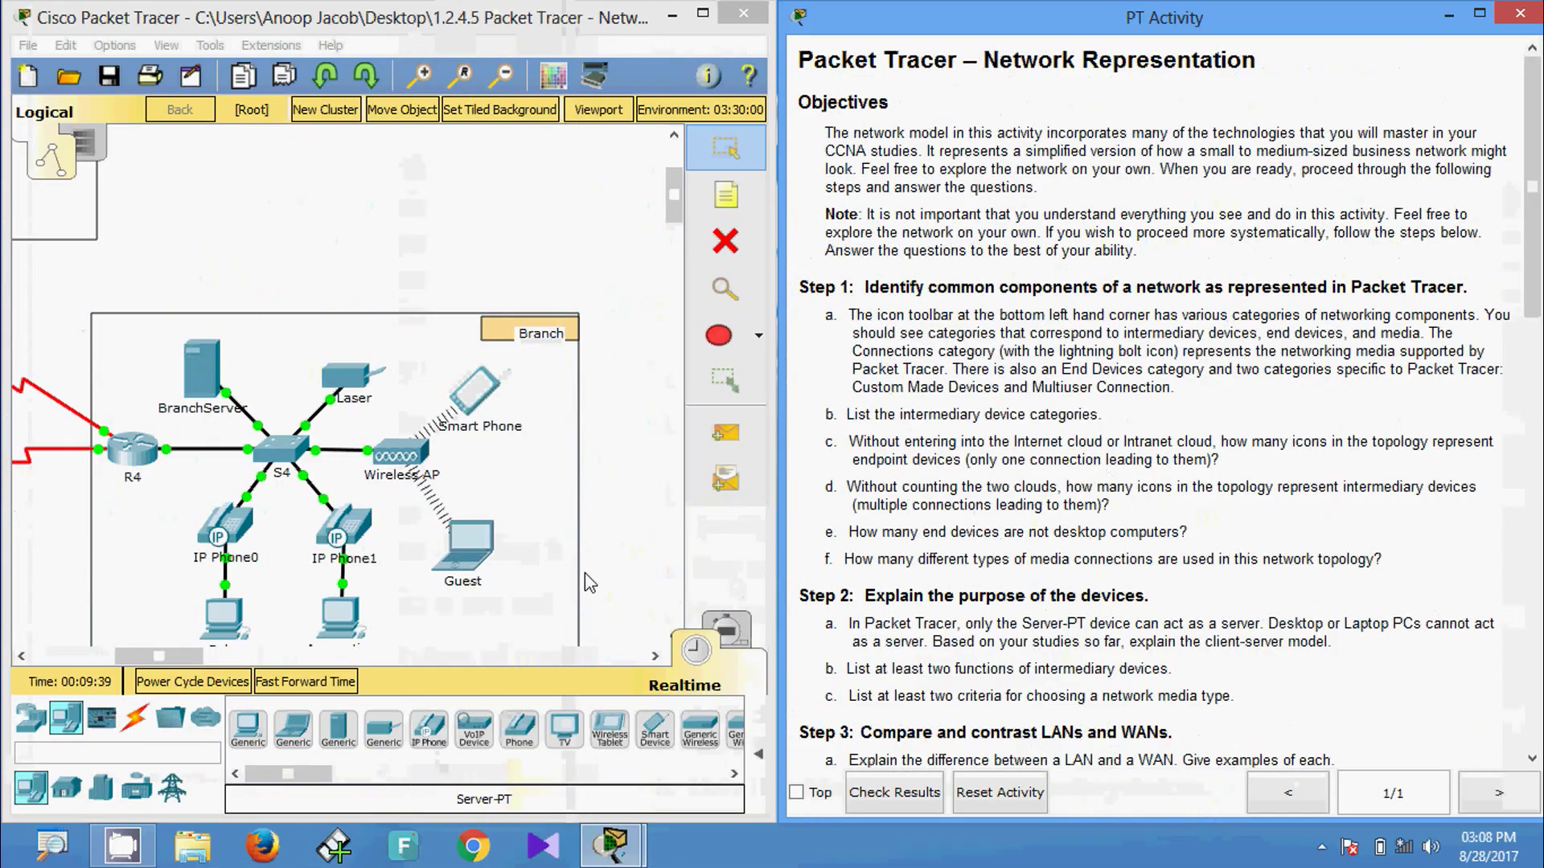
left_click_drag(673, 207, 674, 177)
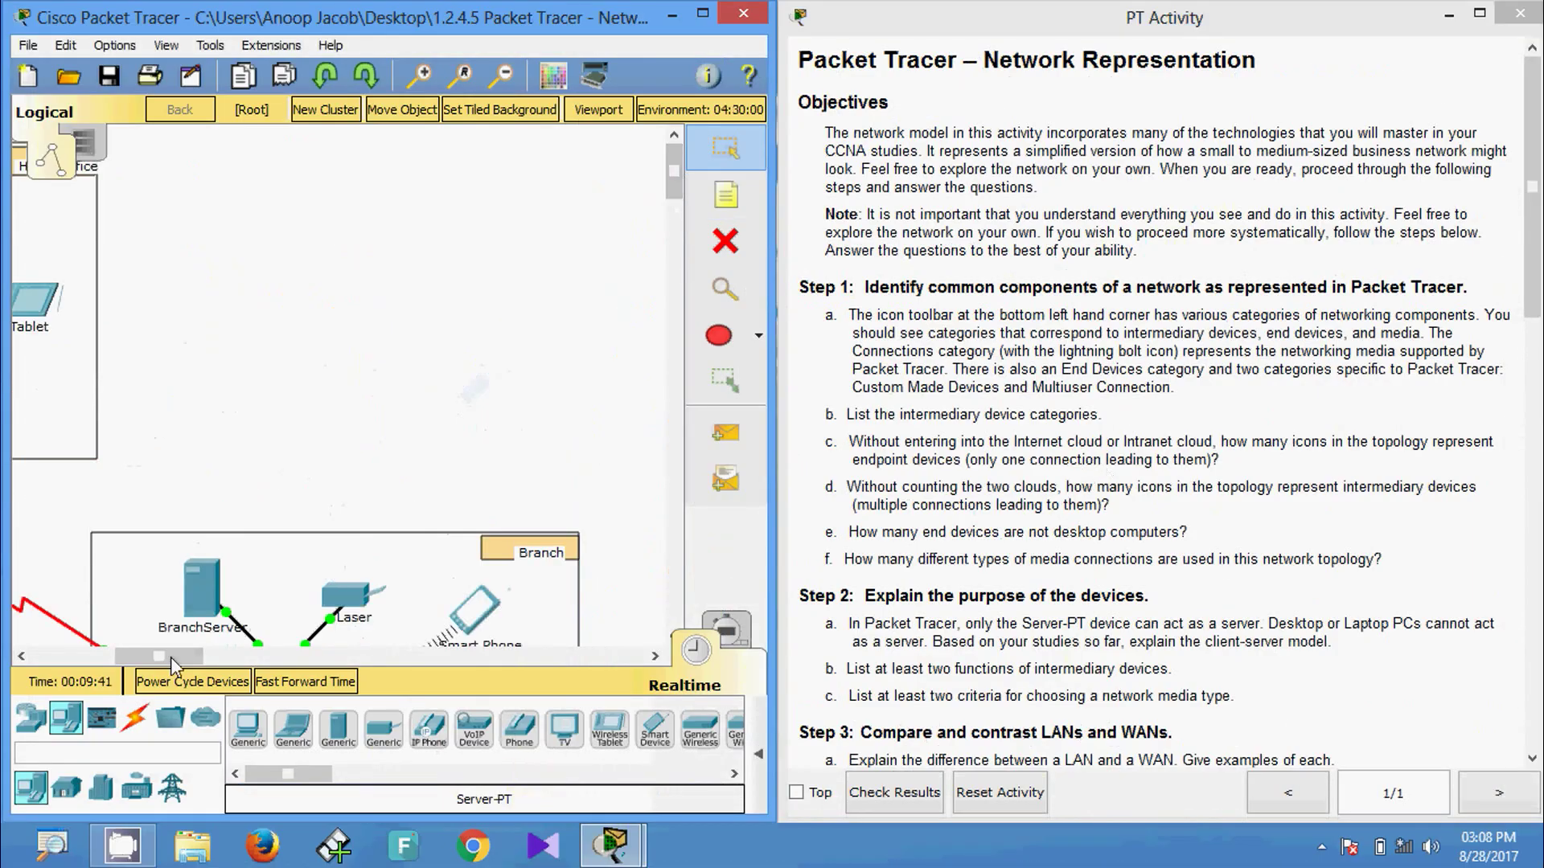
left_click_drag(170, 657, 119, 666)
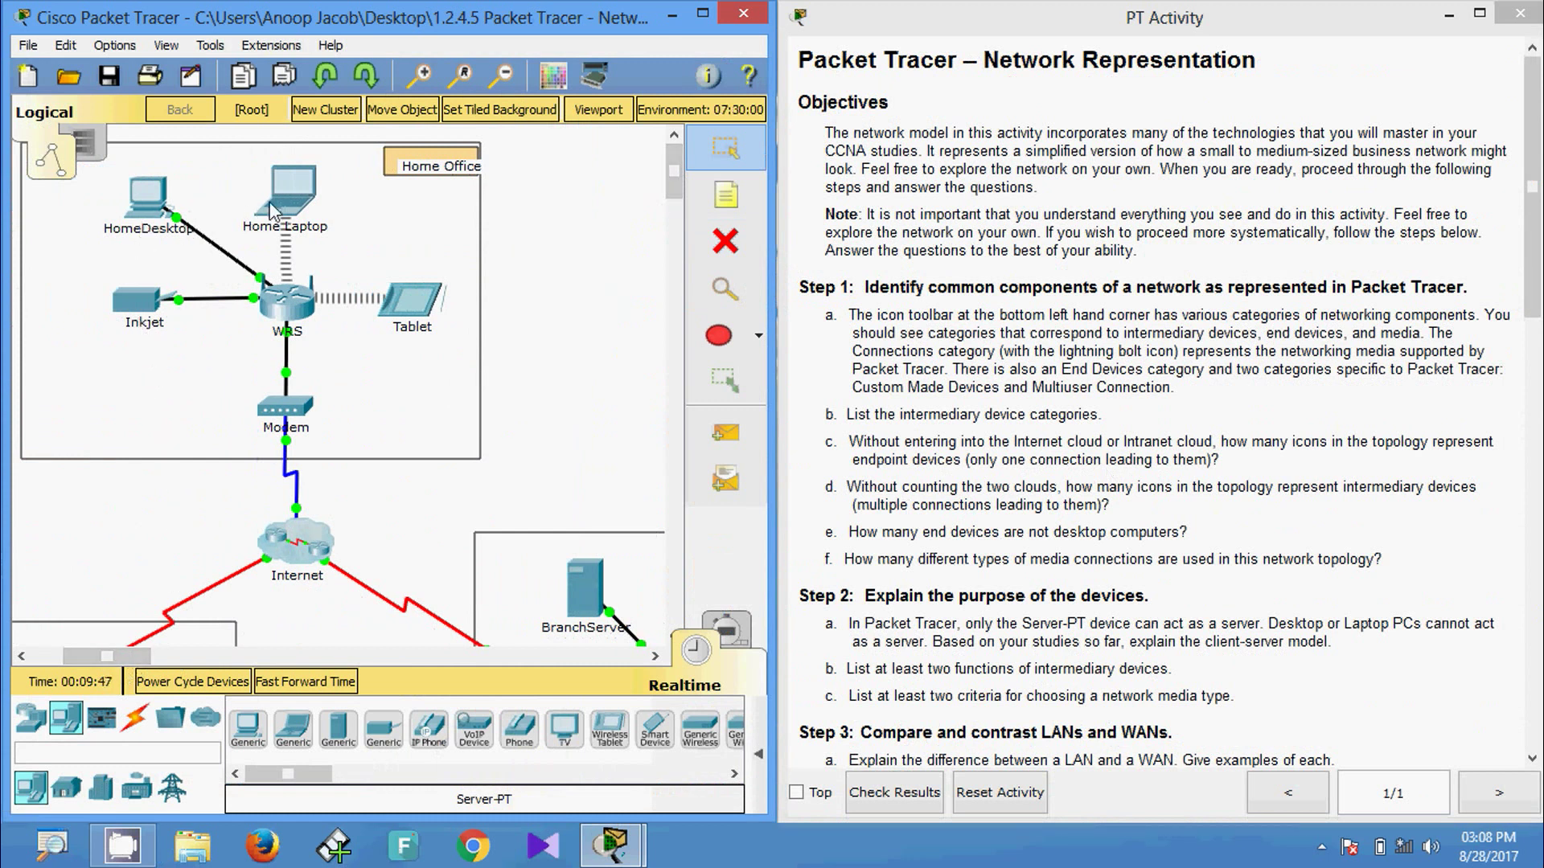
left_click_drag(674, 171, 678, 228)
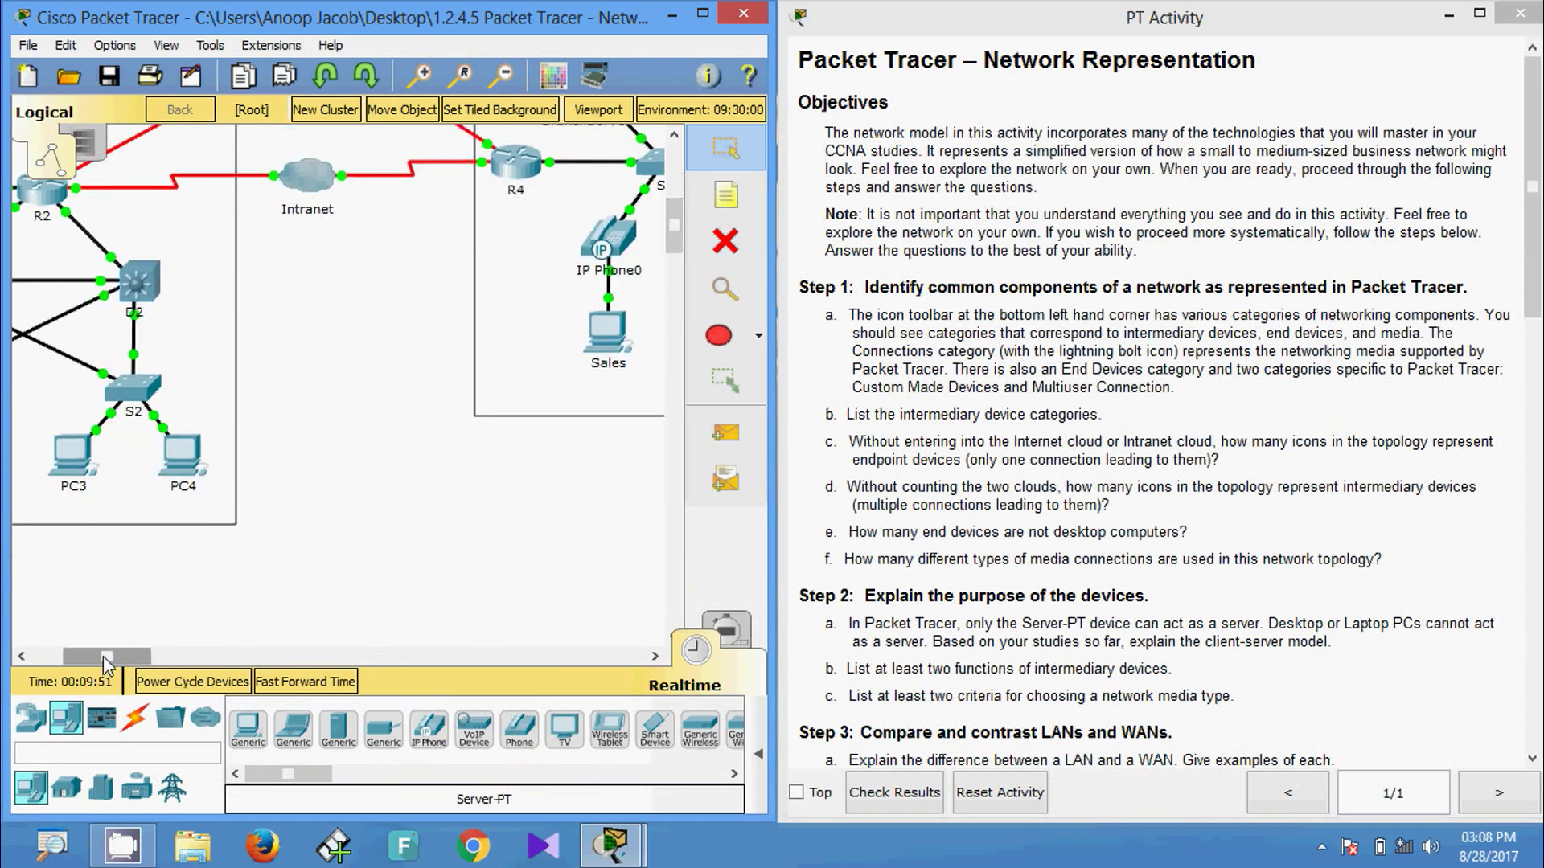
left_click_drag(139, 656, 106, 656)
scroll(214, 518, "up", 1)
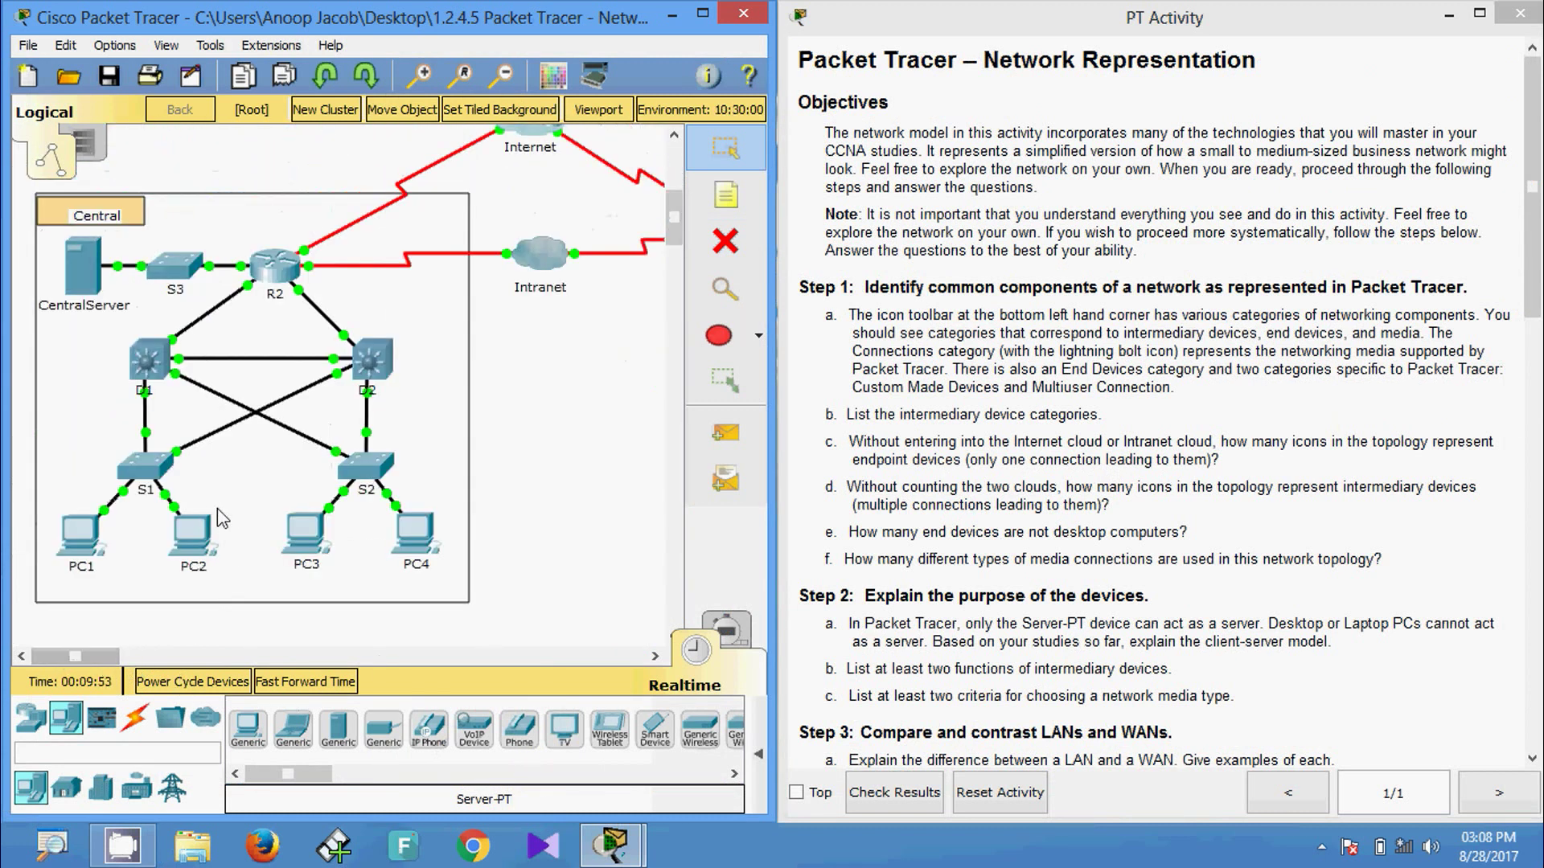
scroll(201, 482, "up", 1)
scroll(153, 422, "down", 1)
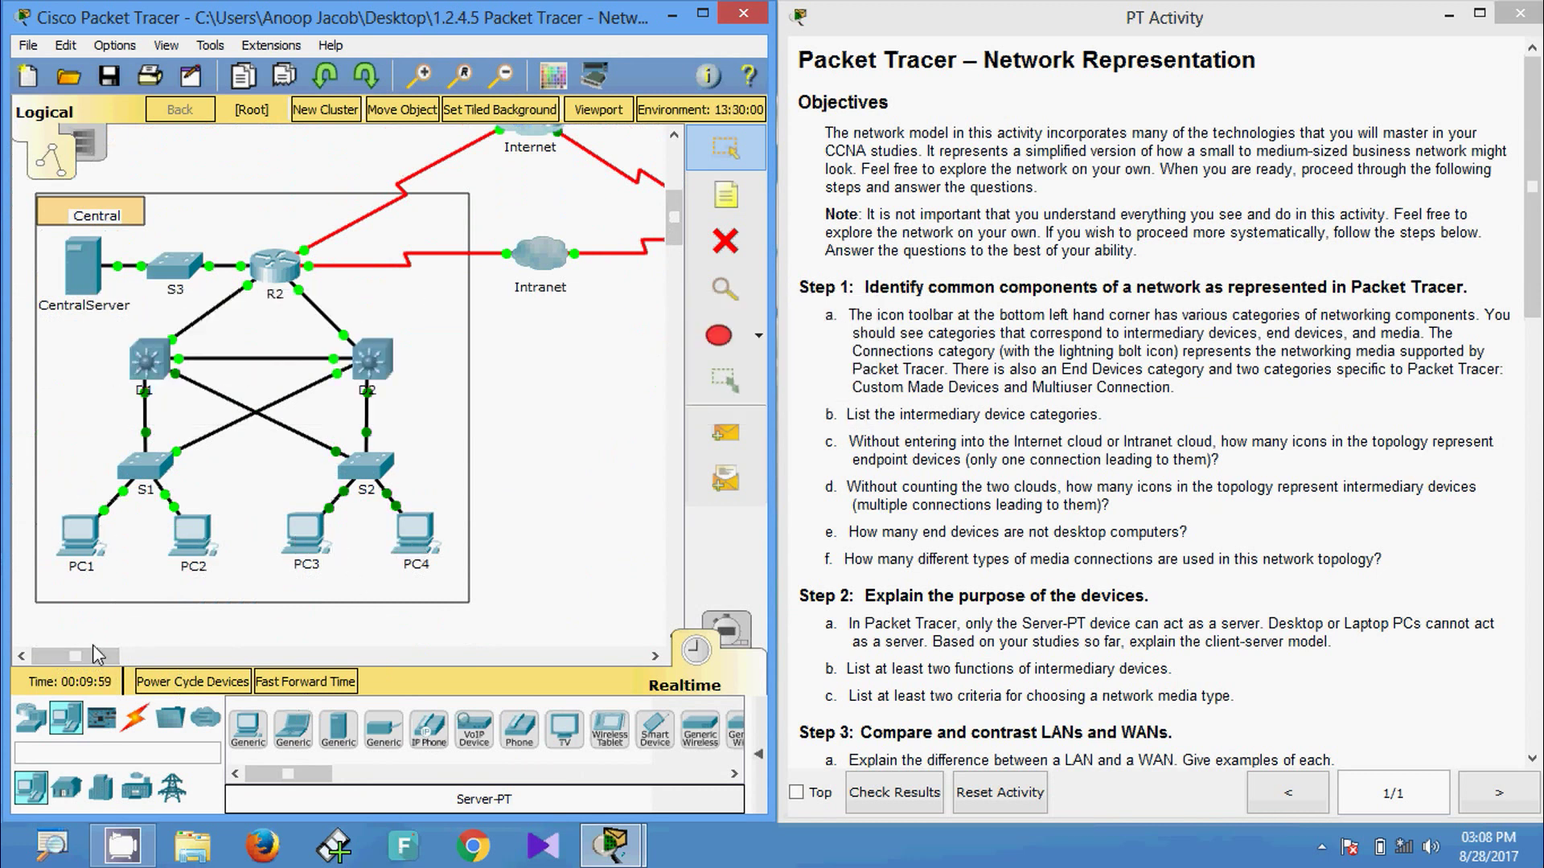
left_click_drag(93, 645, 181, 649)
scroll(321, 460, "up", 1)
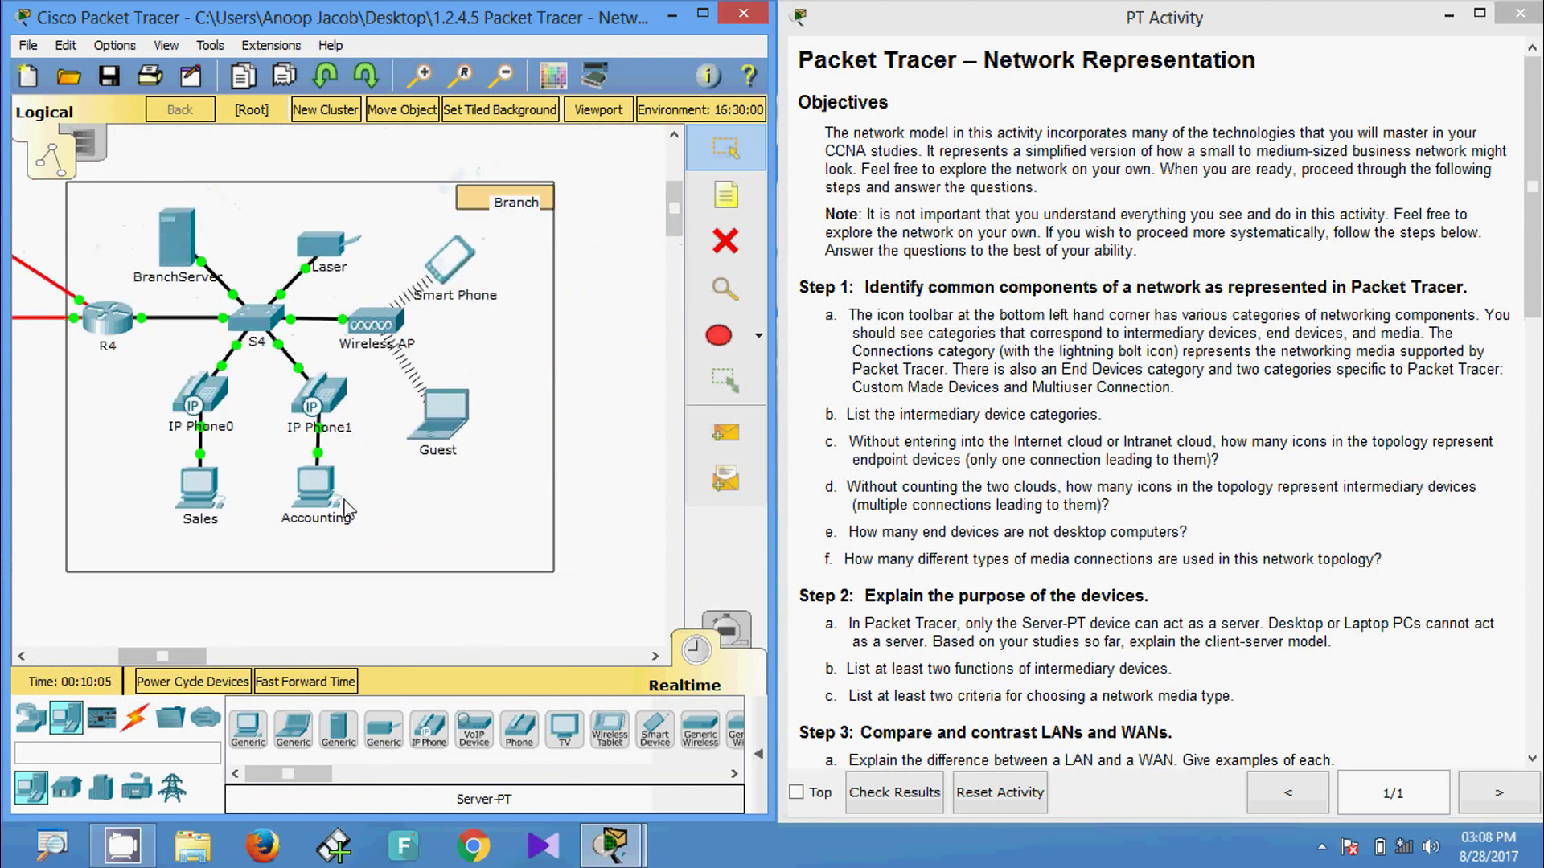
Pan the Logical workspace from the Central cluster toward the Internet and Intranet clouds linking R2 to R4
mouse_move(201, 515)
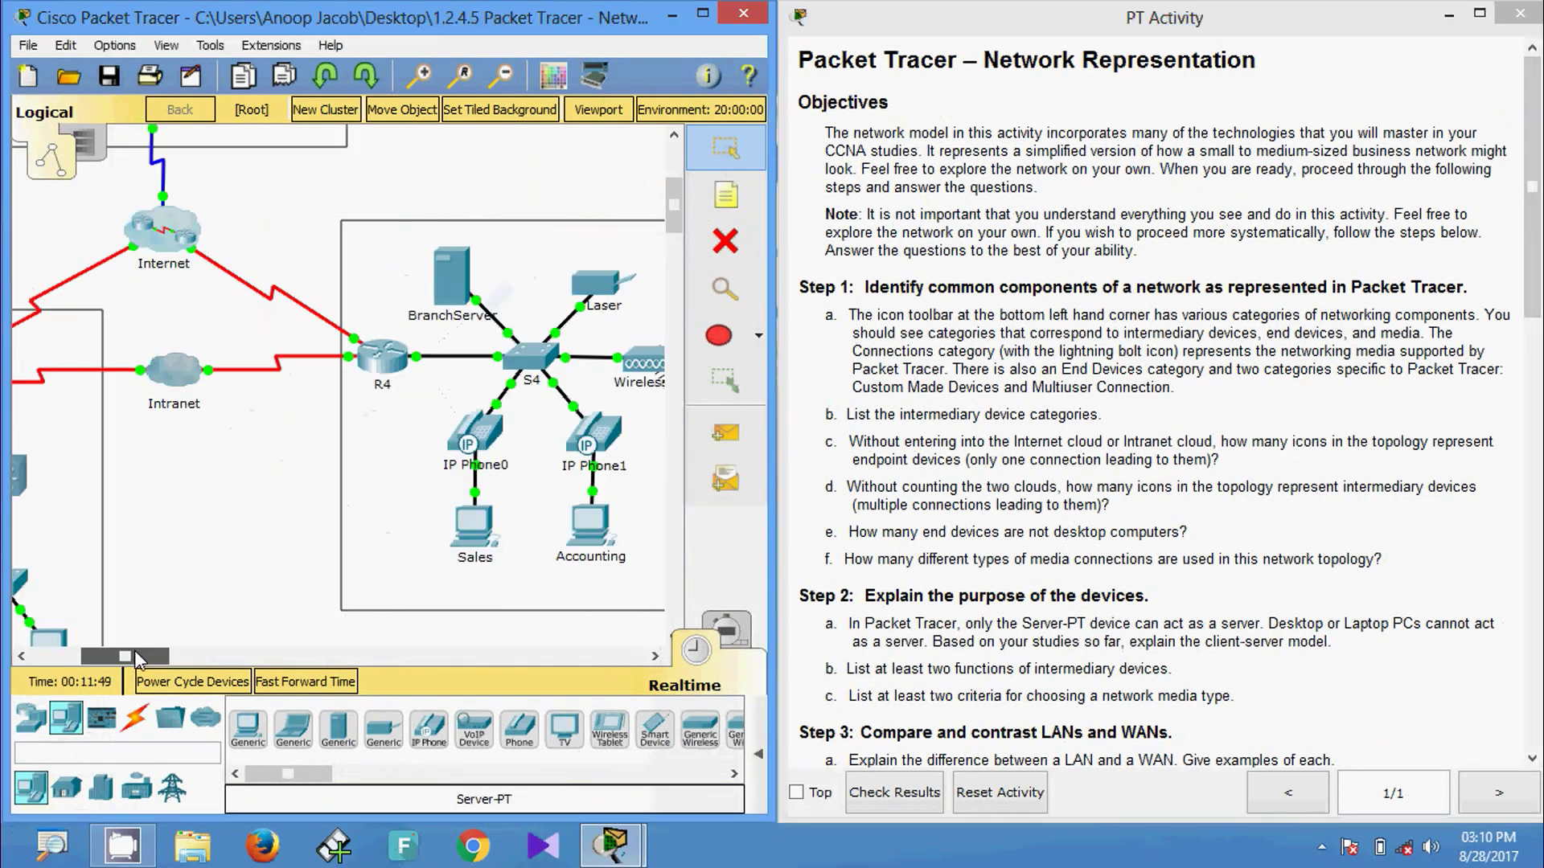
left_click_drag(137, 657, 111, 658)
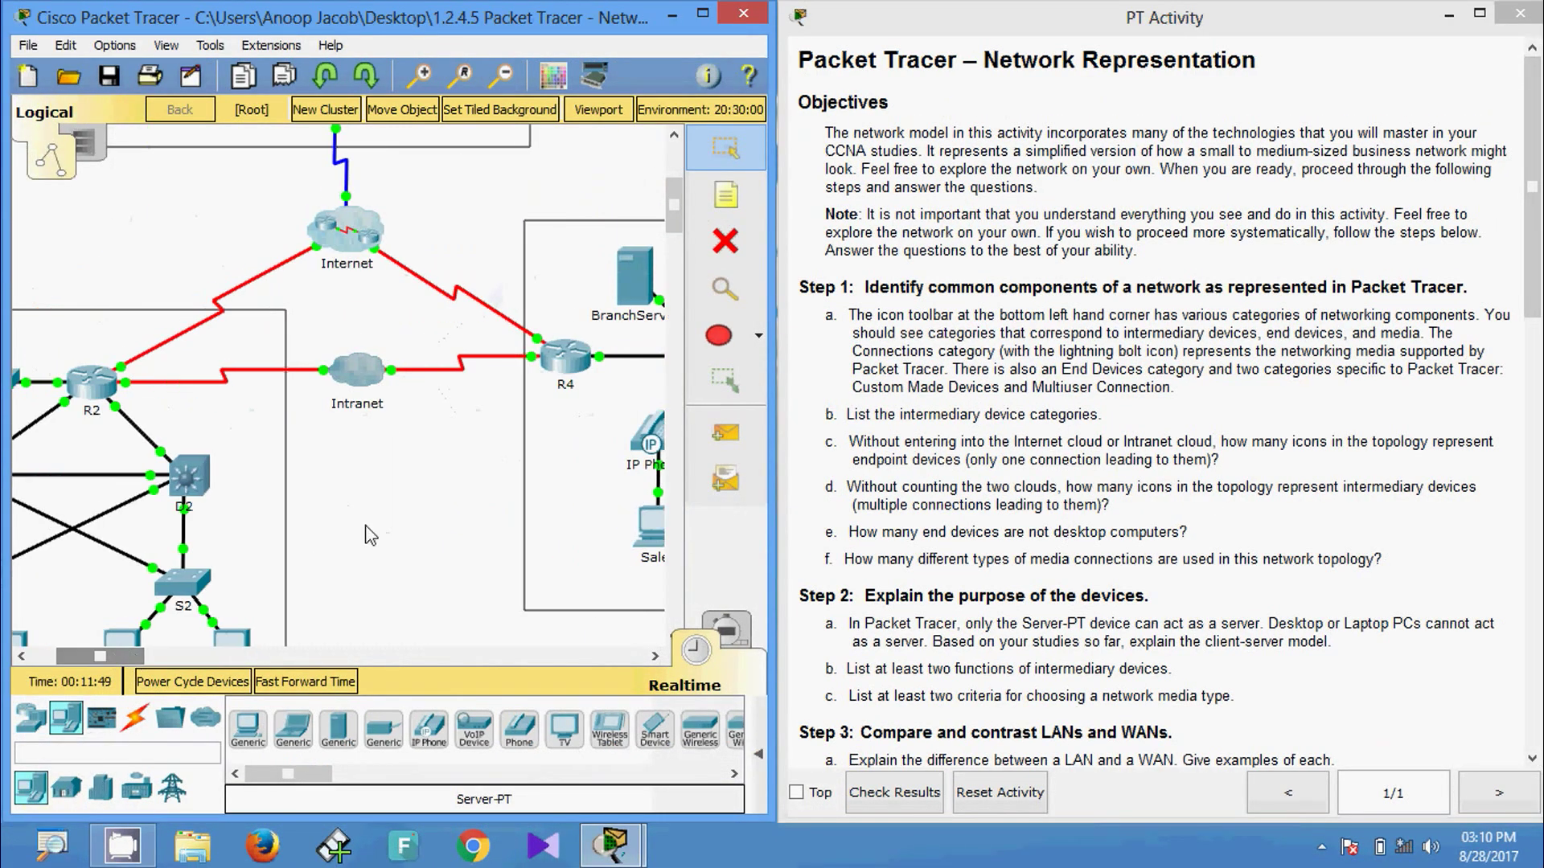
scroll(368, 520, "up", 5)
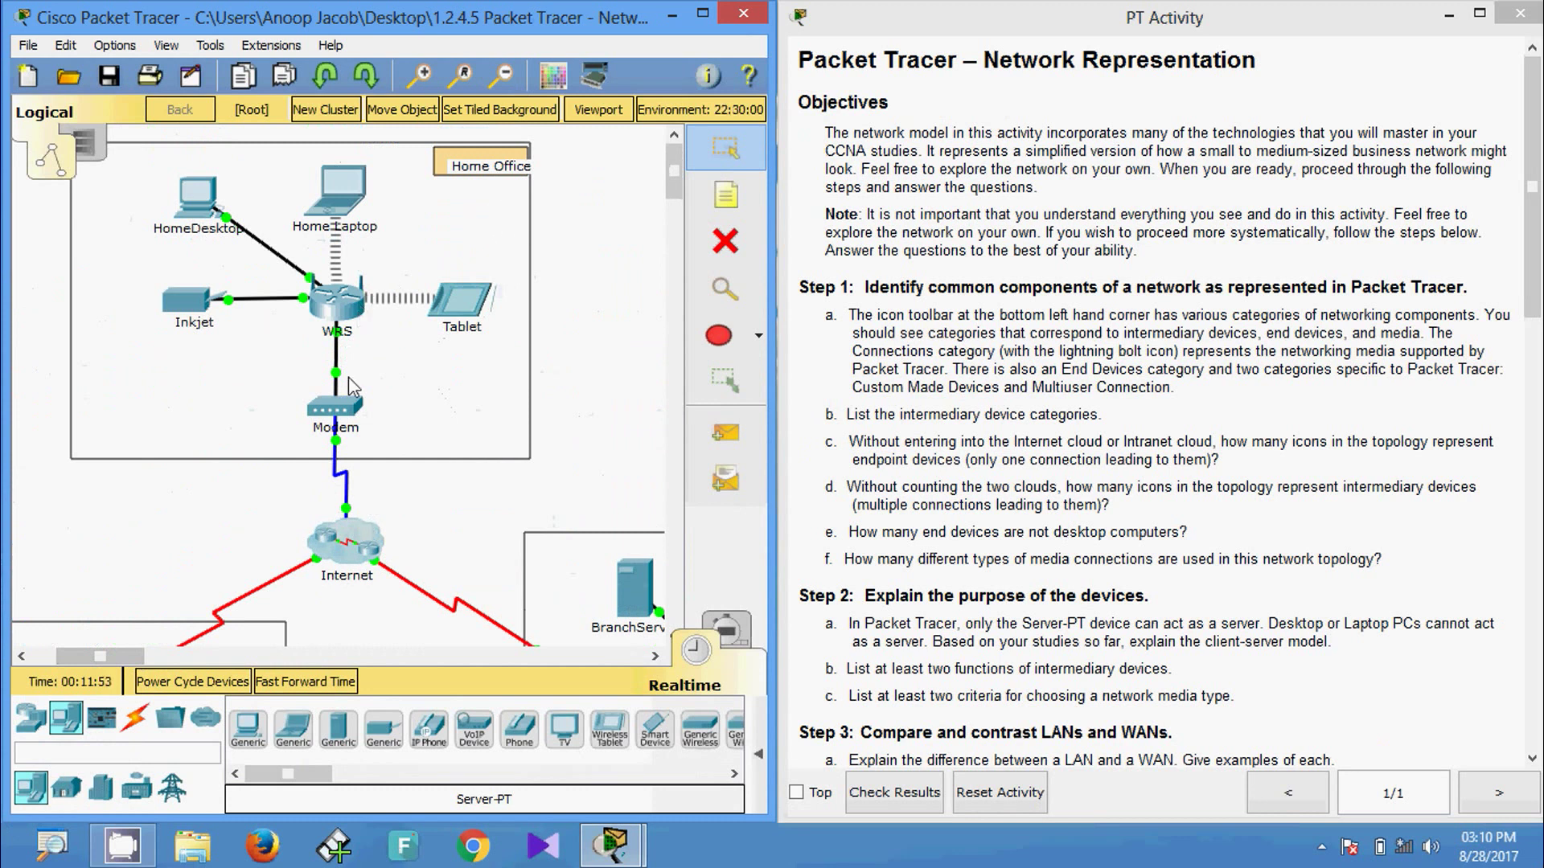
scroll(684, 187, "down", 2)
scroll(687, 208, "down", 10)
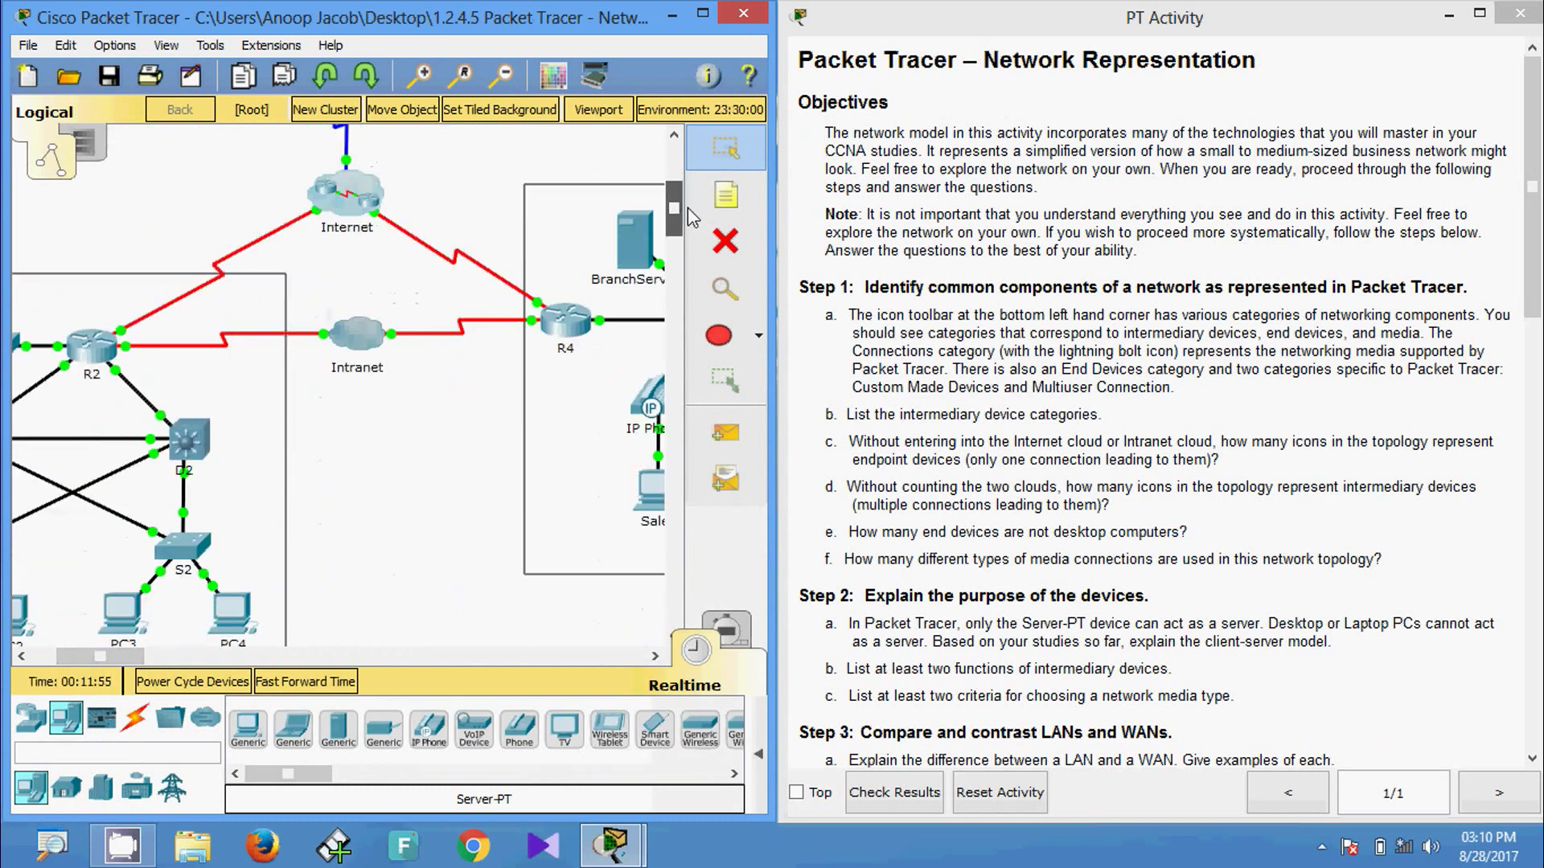
left_click_drag(91, 656, 67, 657)
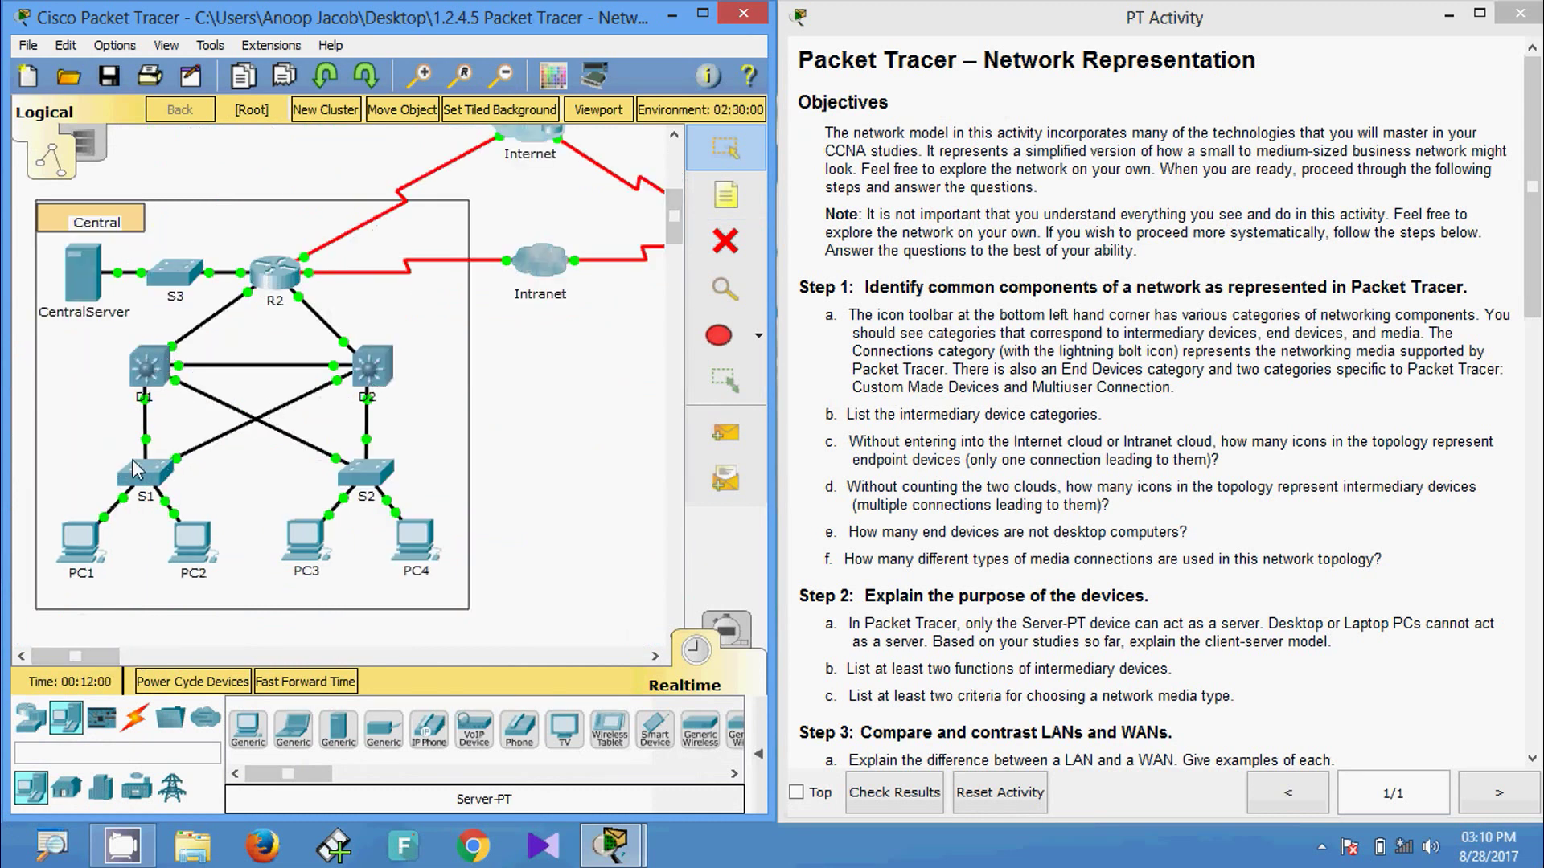
left_click_drag(103, 659, 197, 659)
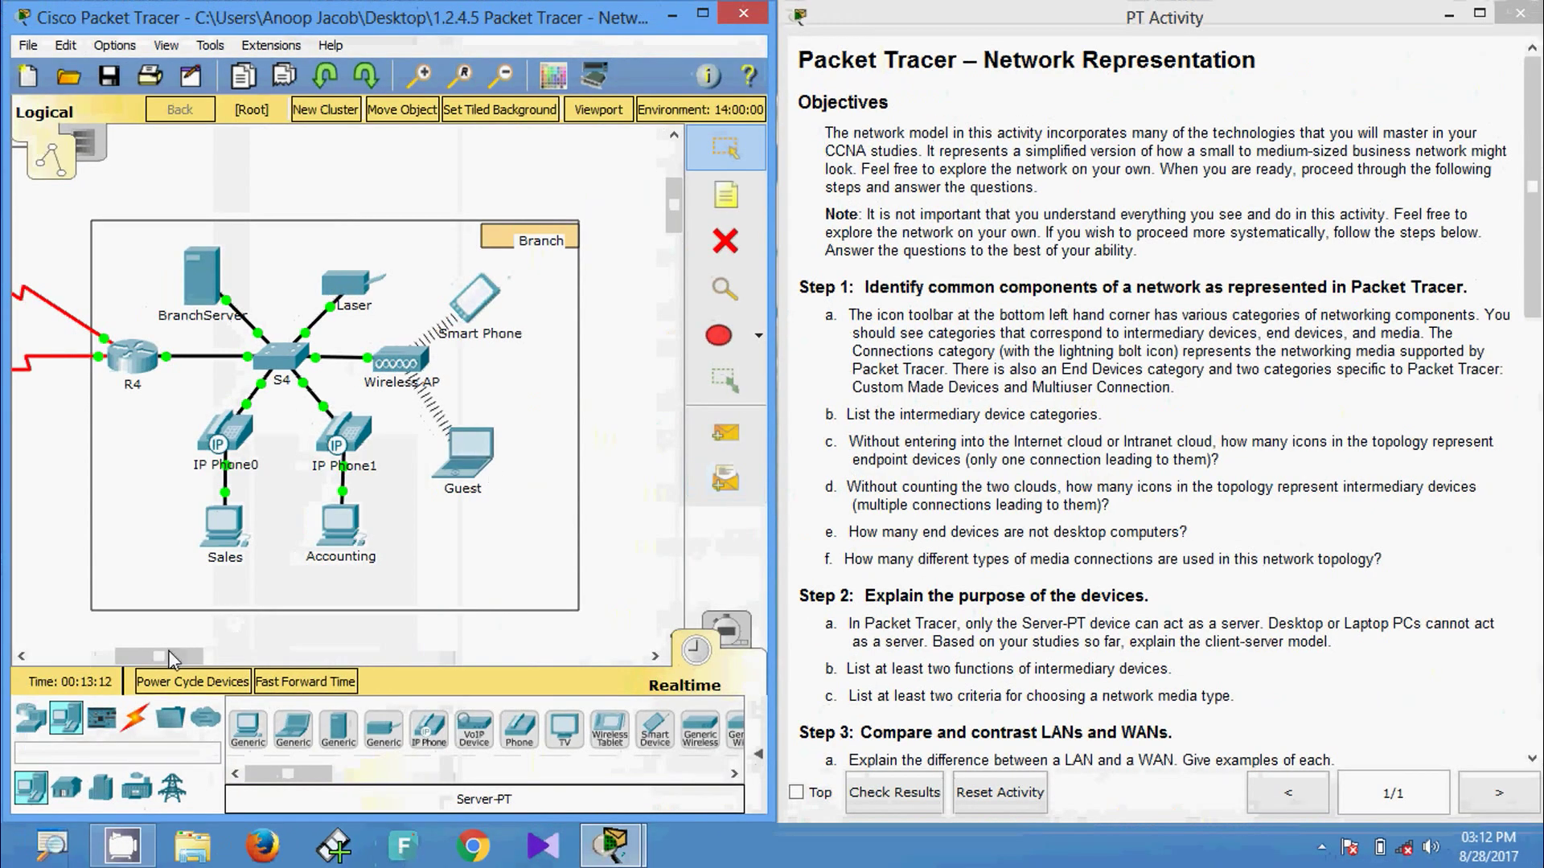
left_click_drag(169, 655, 93, 654)
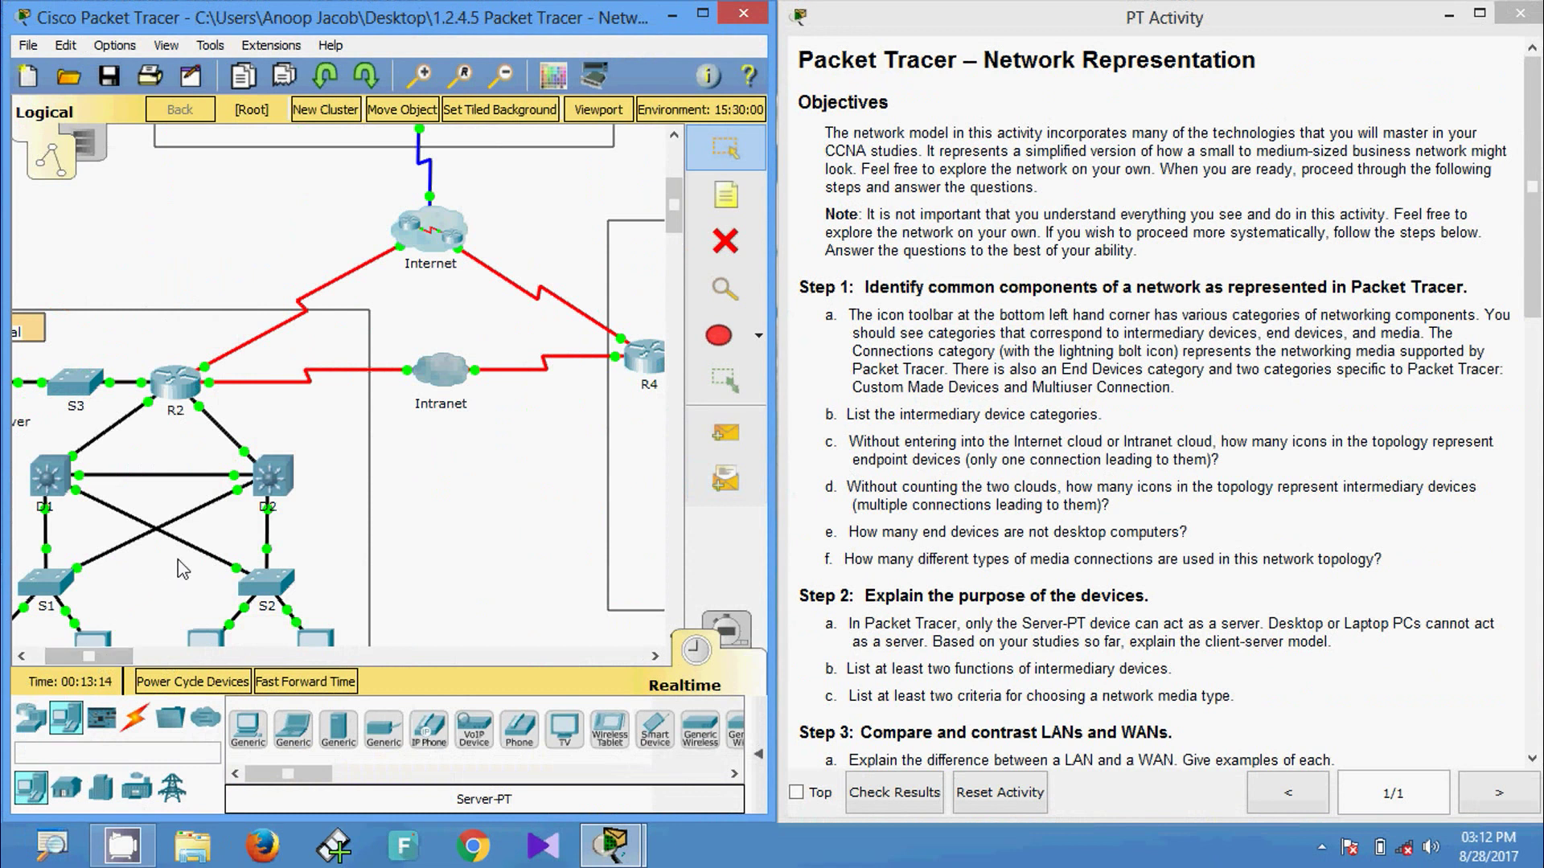
Scroll the workspace to the Home Office modem's coax link to the Internet cloud
scroll(201, 568, "up", 2)
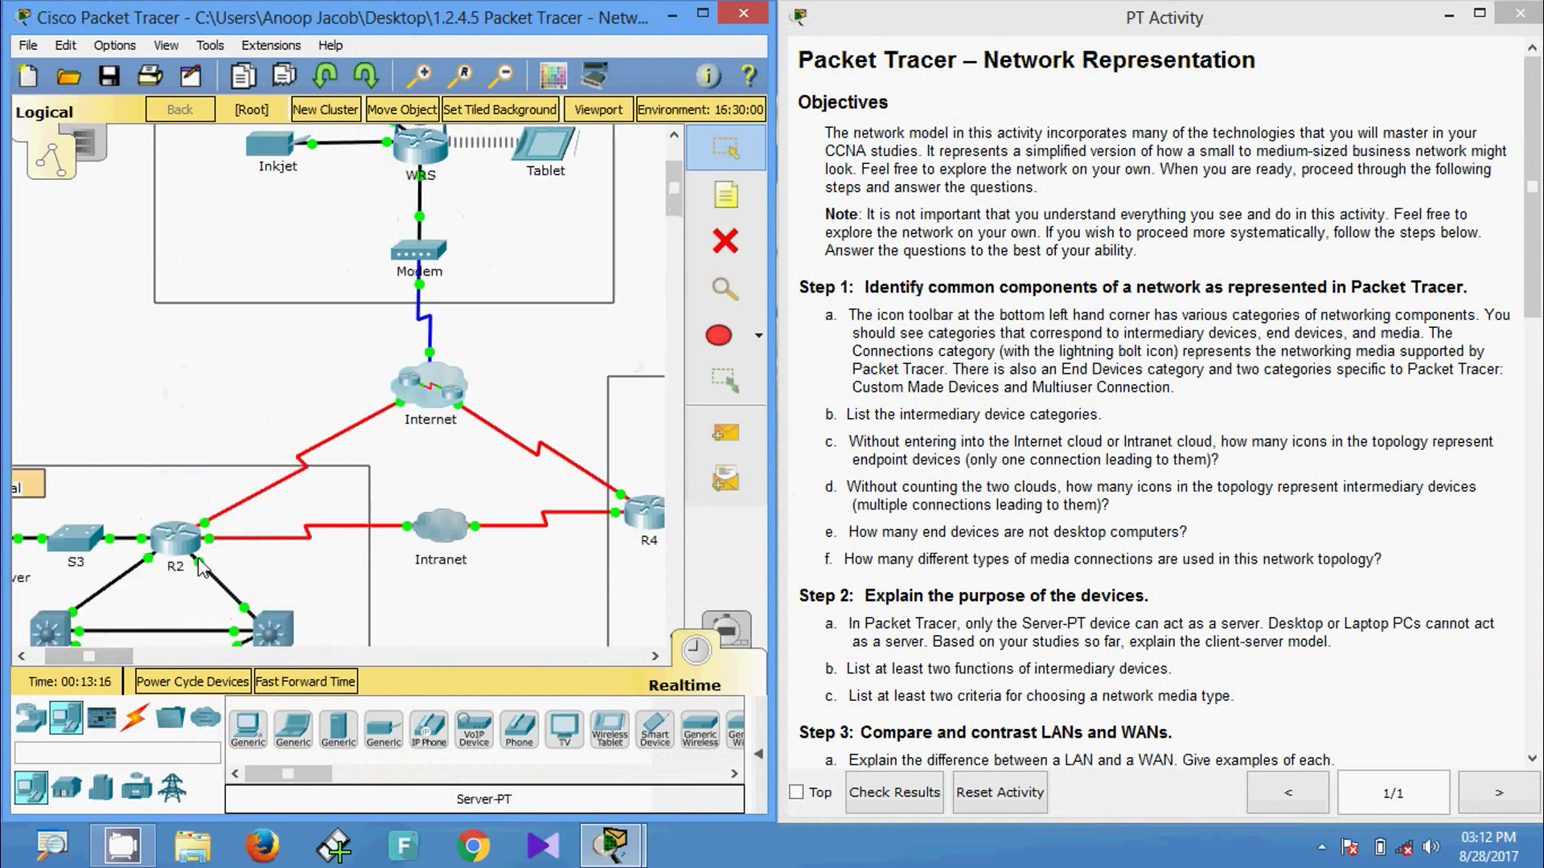
scroll(201, 568, "up", 2)
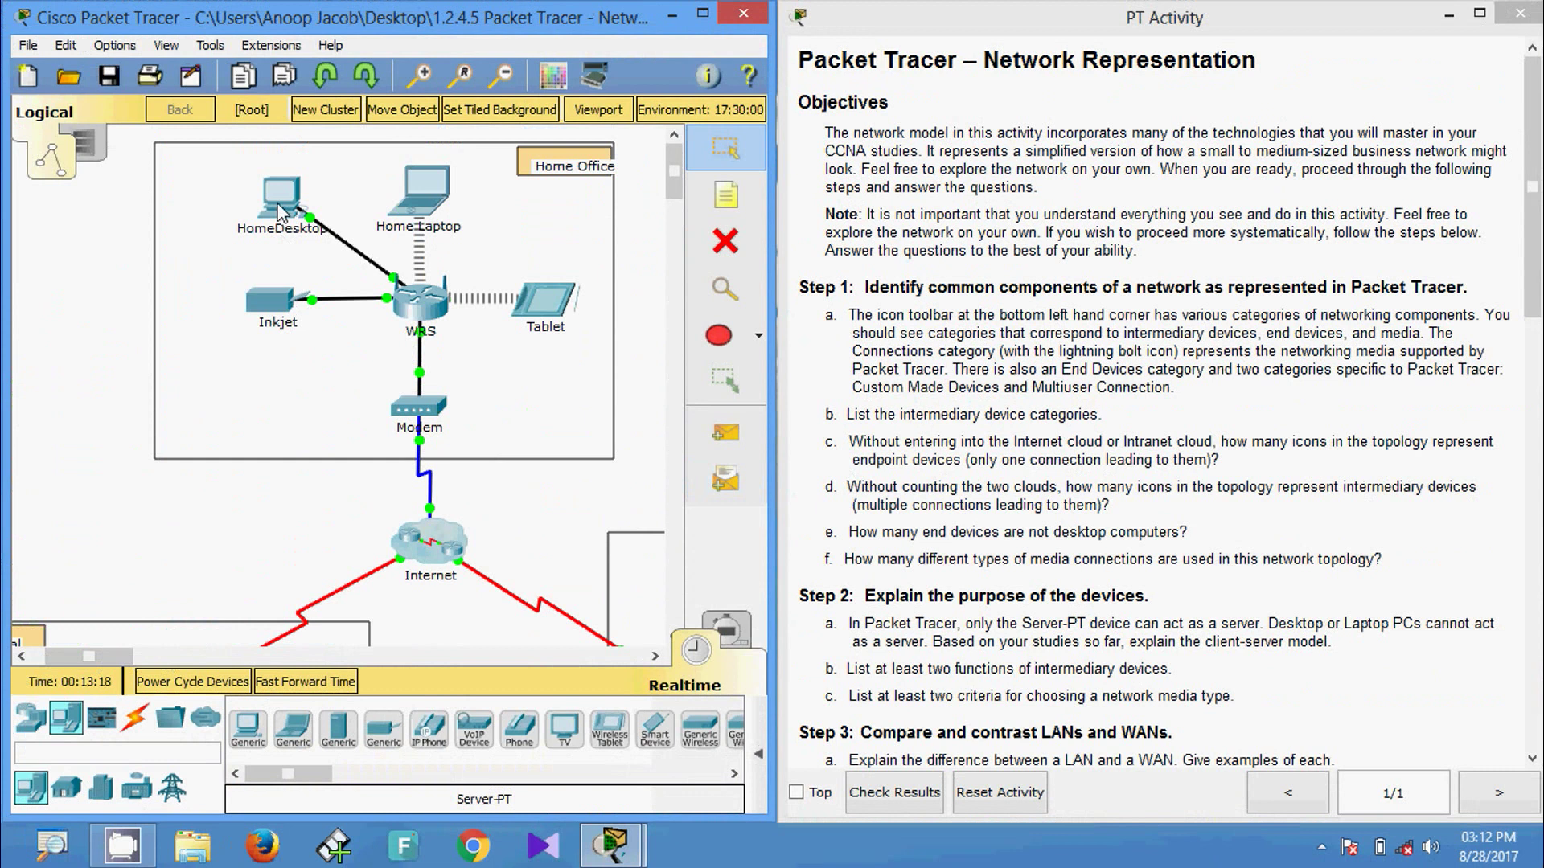
scroll(277, 211, "down", 4)
left_click_drag(119, 653, 105, 653)
scroll(144, 535, "down", 2)
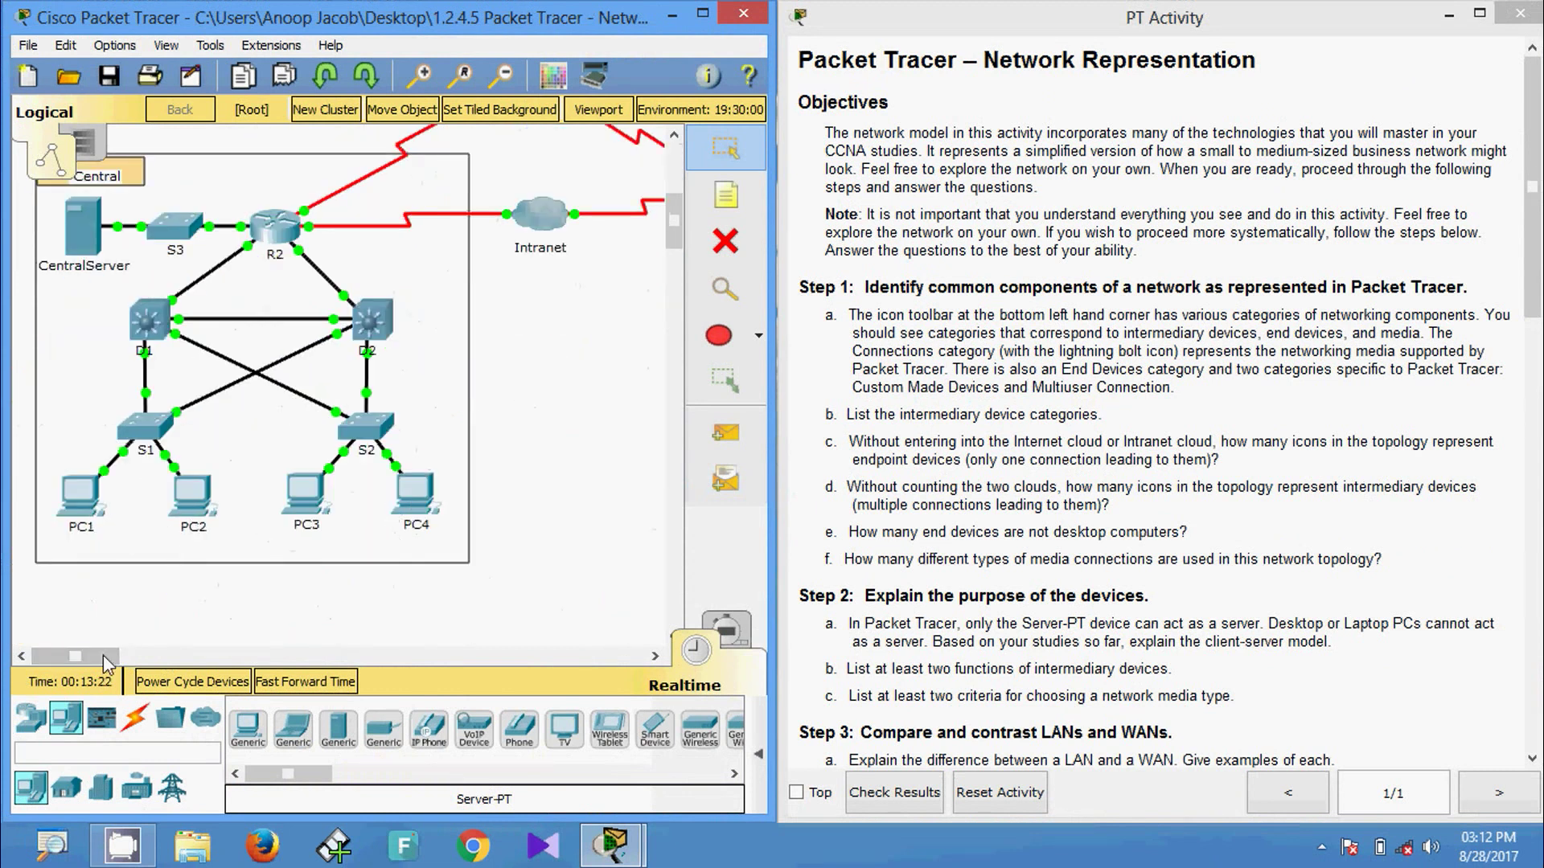
mouse_move(105, 661)
left_mouse_down()
mouse_move(196, 659)
mouse_move(128, 662)
left_mouse_up()
scroll(213, 608, "up", 1)
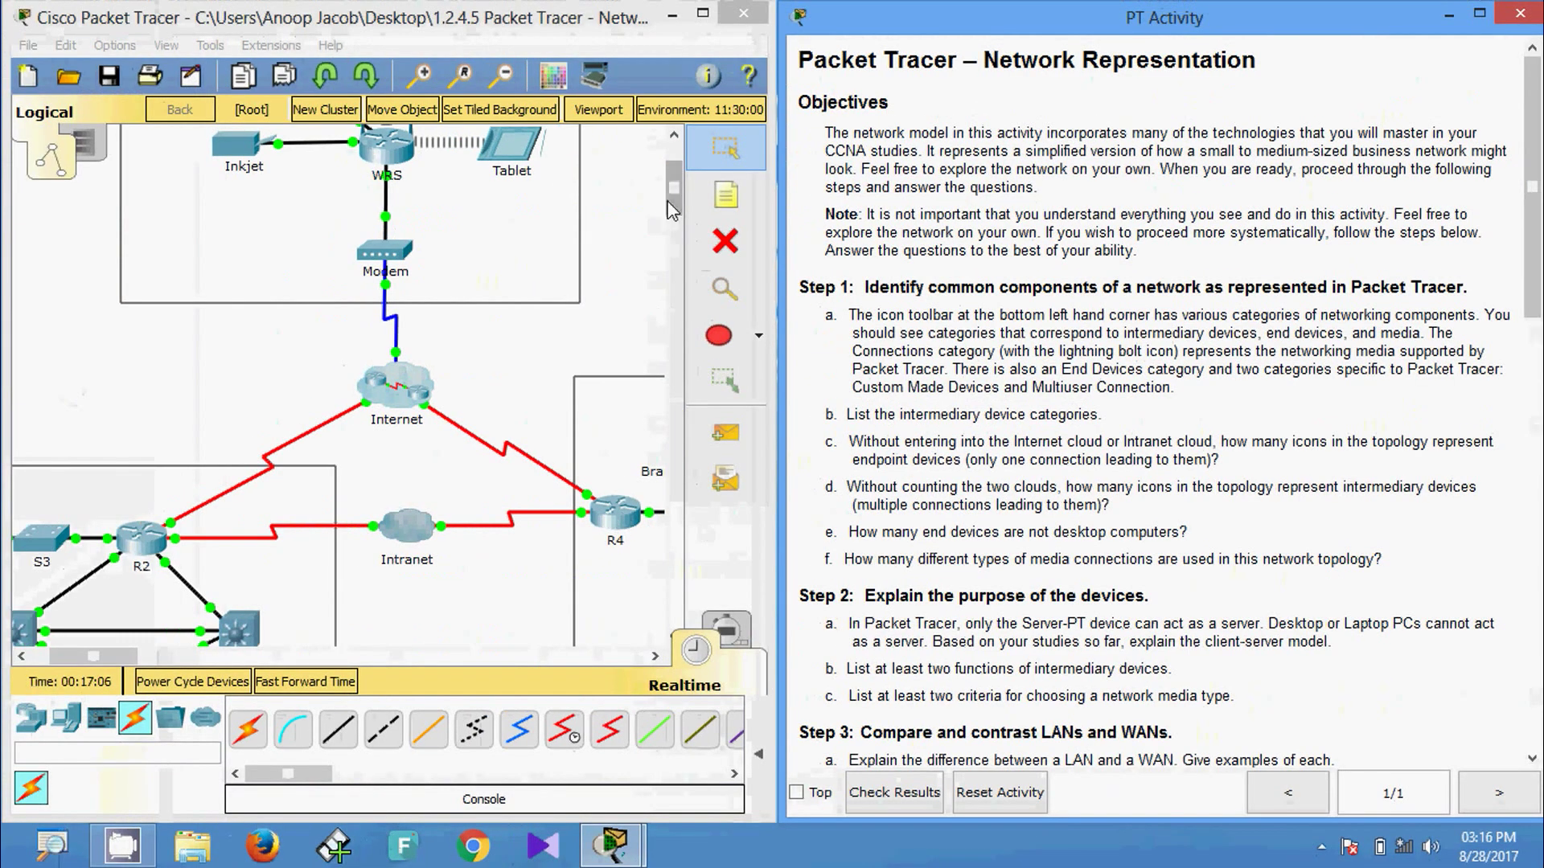
Bring up the Home Office WRS router's summary of ports, link status, IP and MAC addresses
left_click_drag(669, 203, 671, 184)
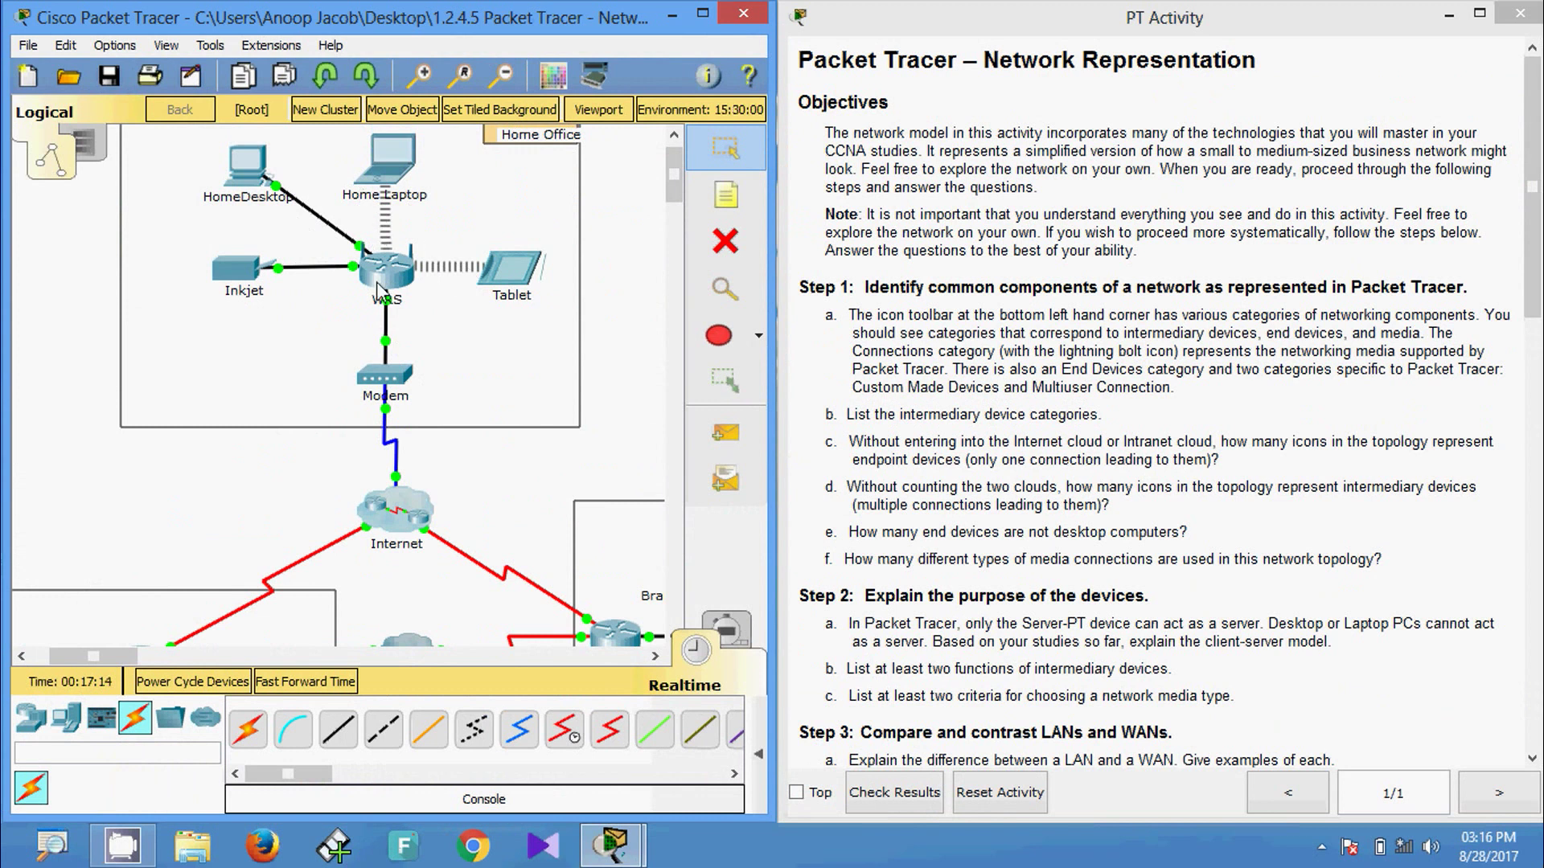
scroll(406, 474, "down", 1)
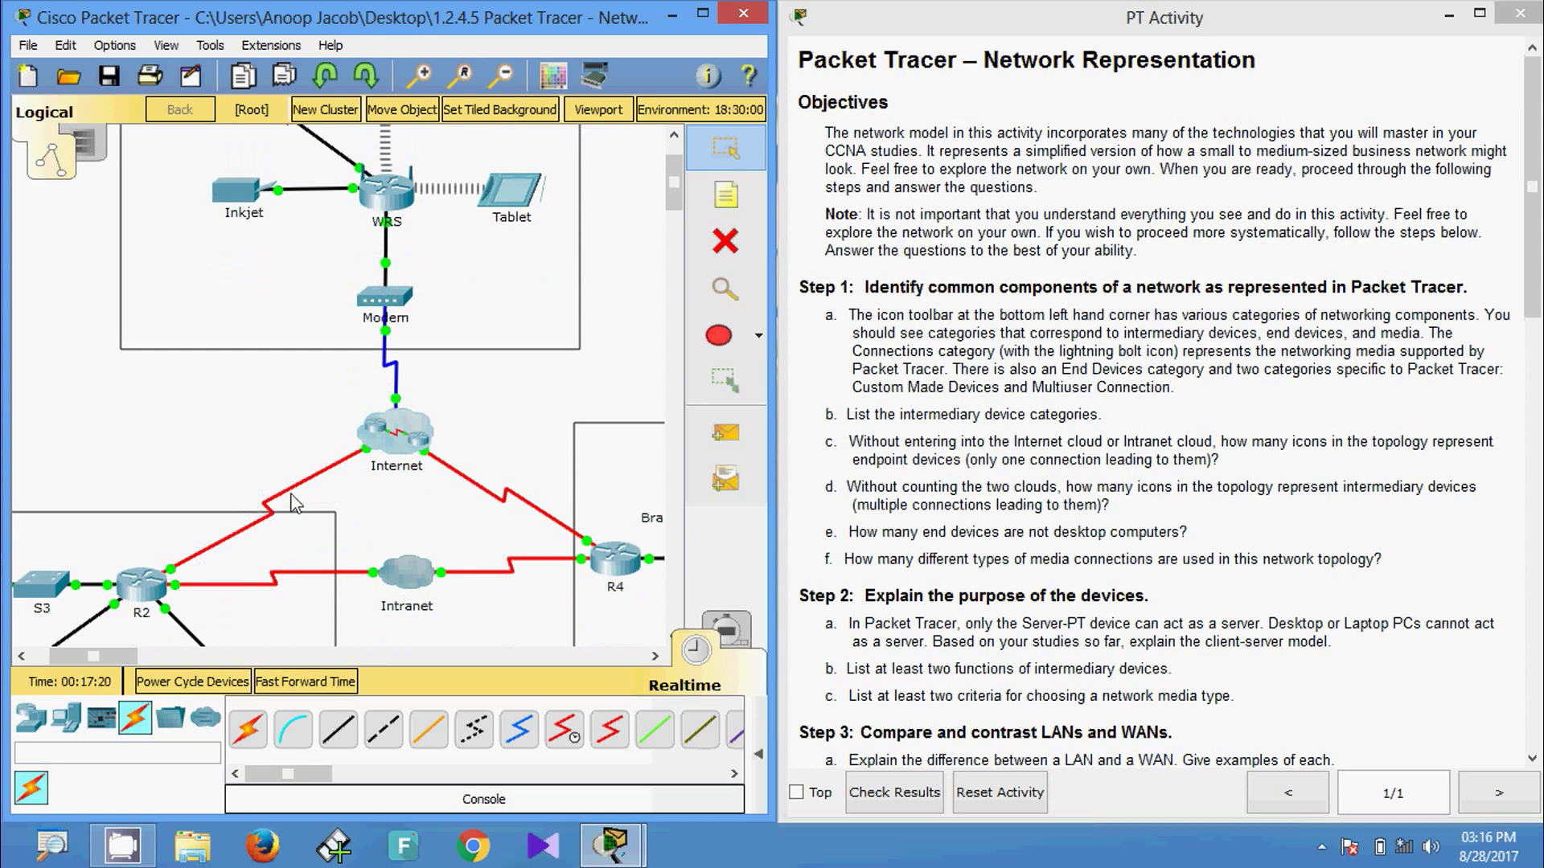
scroll(319, 533, "up", 1)
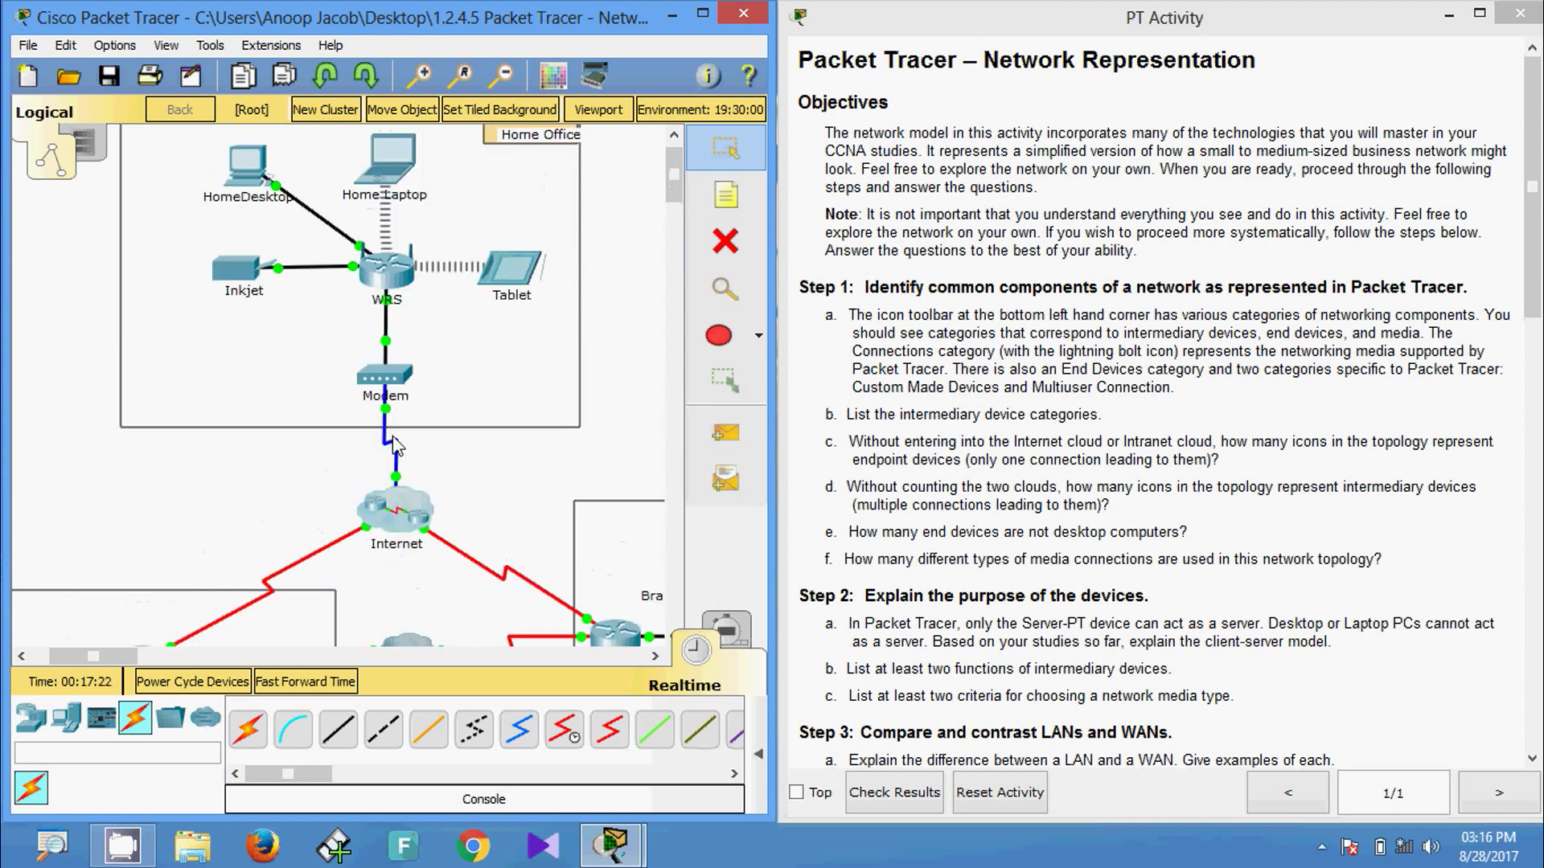
mouse_move(404, 320)
Scroll the activity instructions down to Step 3's LAN-versus-WAN questions
scroll(1074, 690, "down", 1)
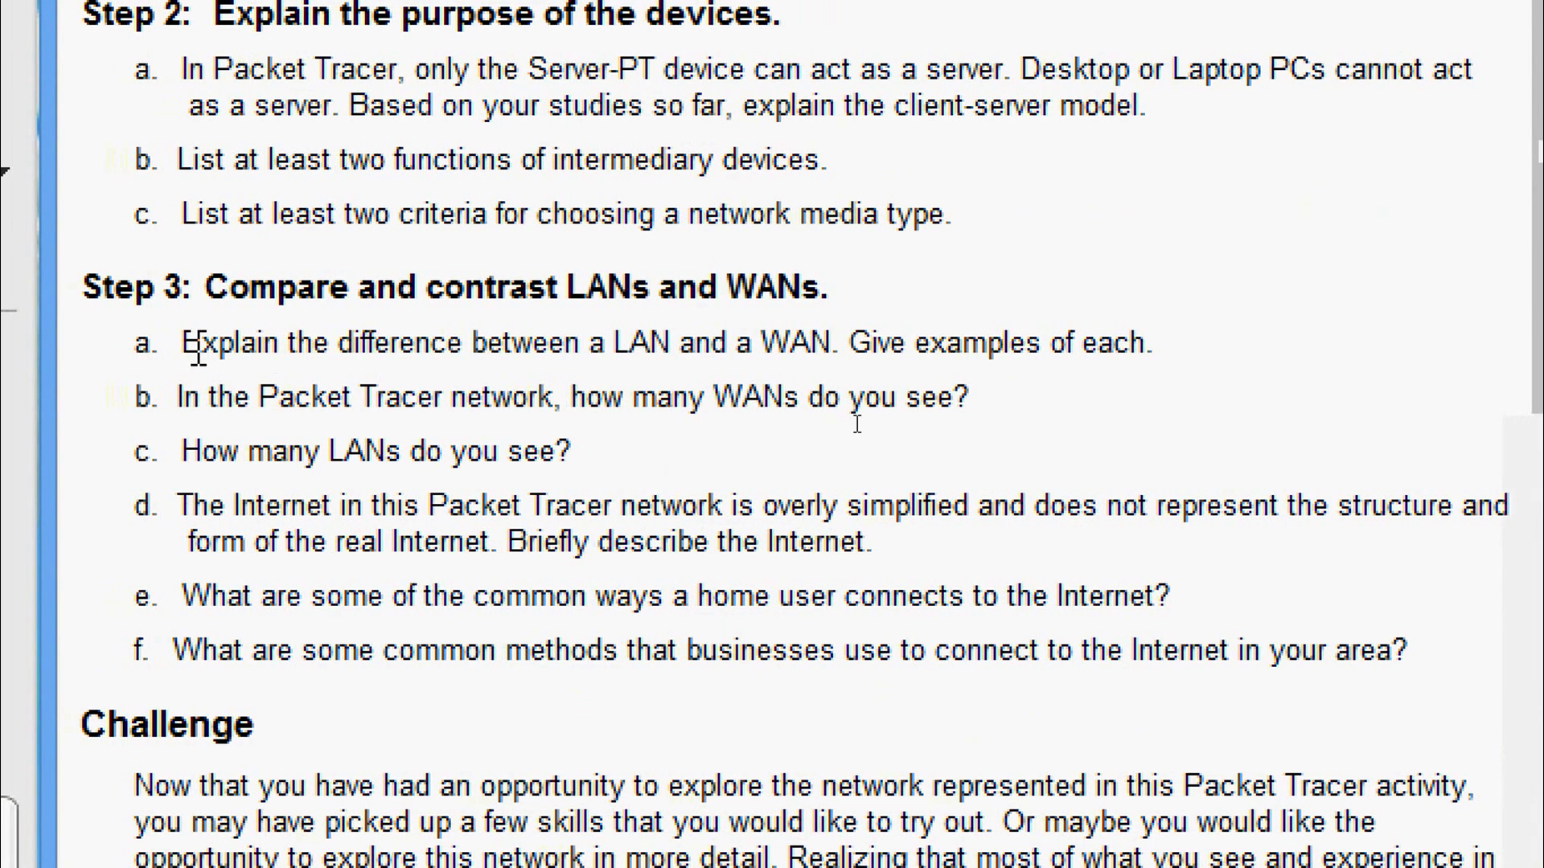
left_click_drag(200, 352, 1164, 354)
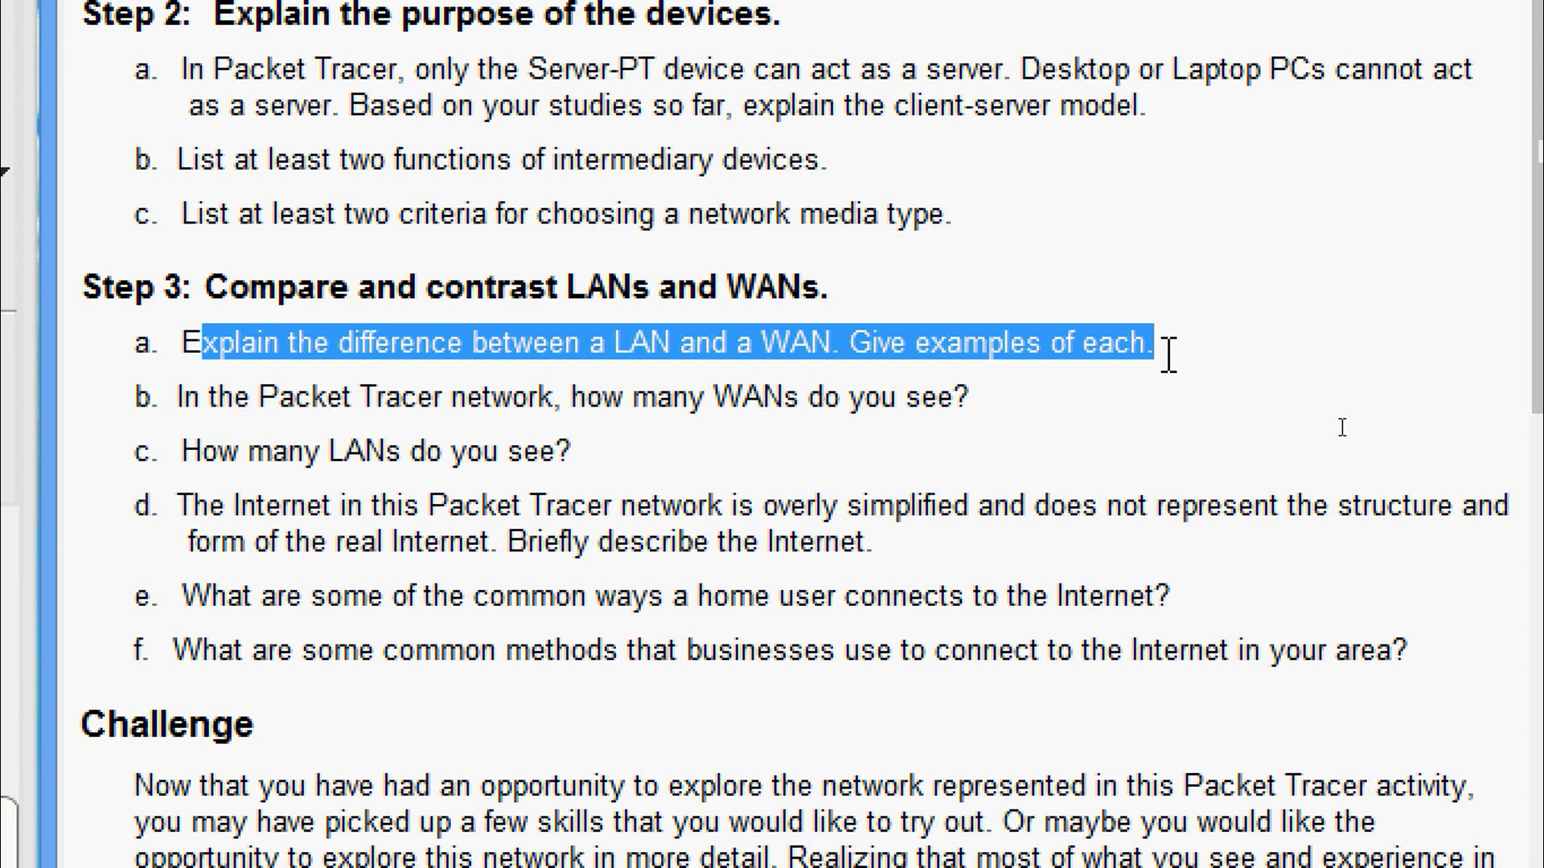
left_click(1168, 354)
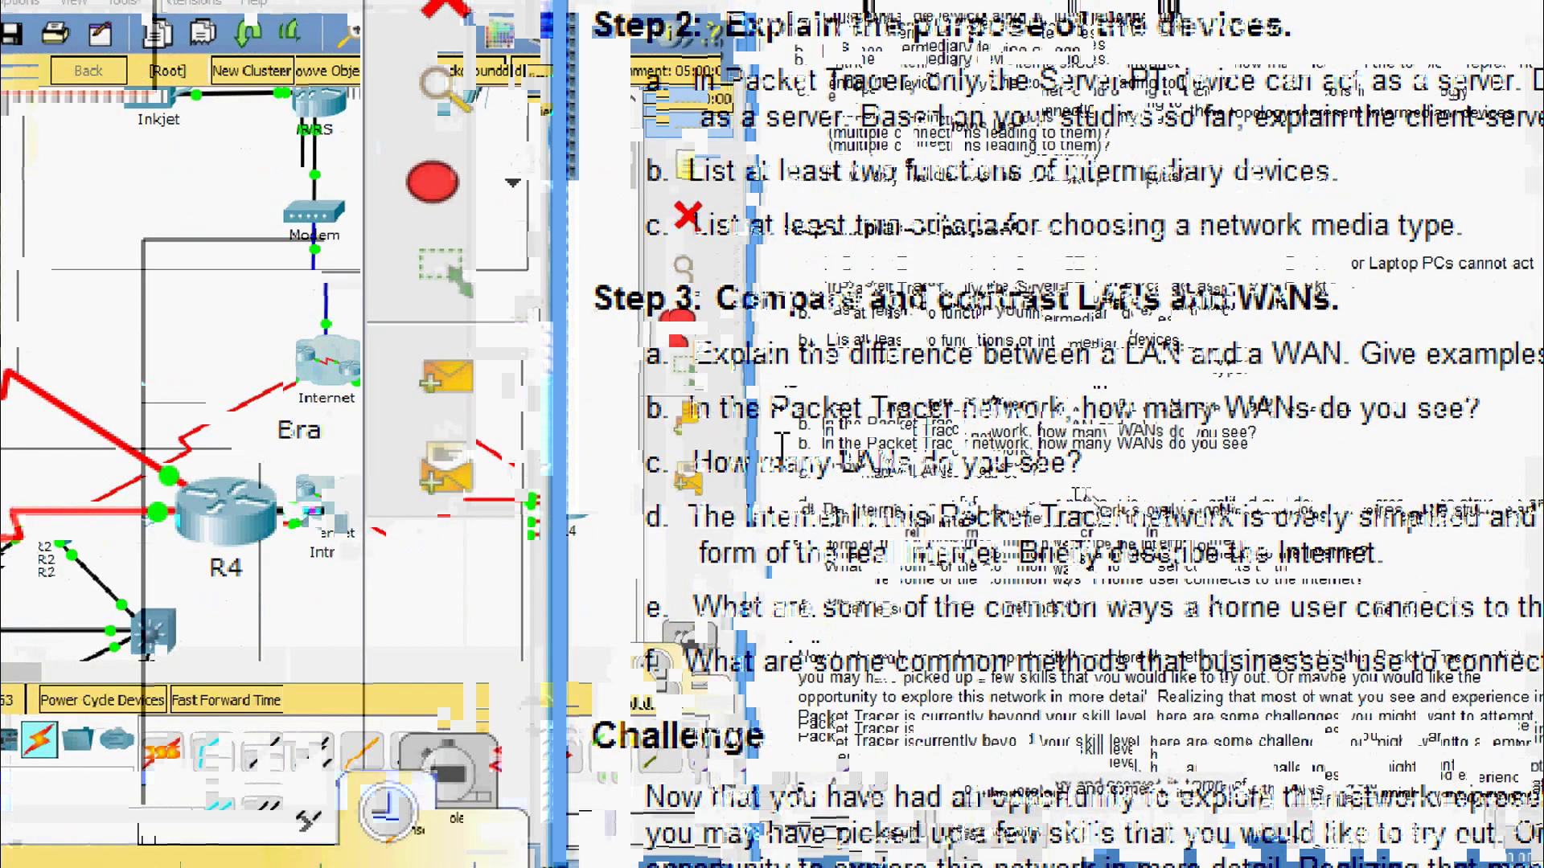
left_click_drag(682, 410, 1481, 412)
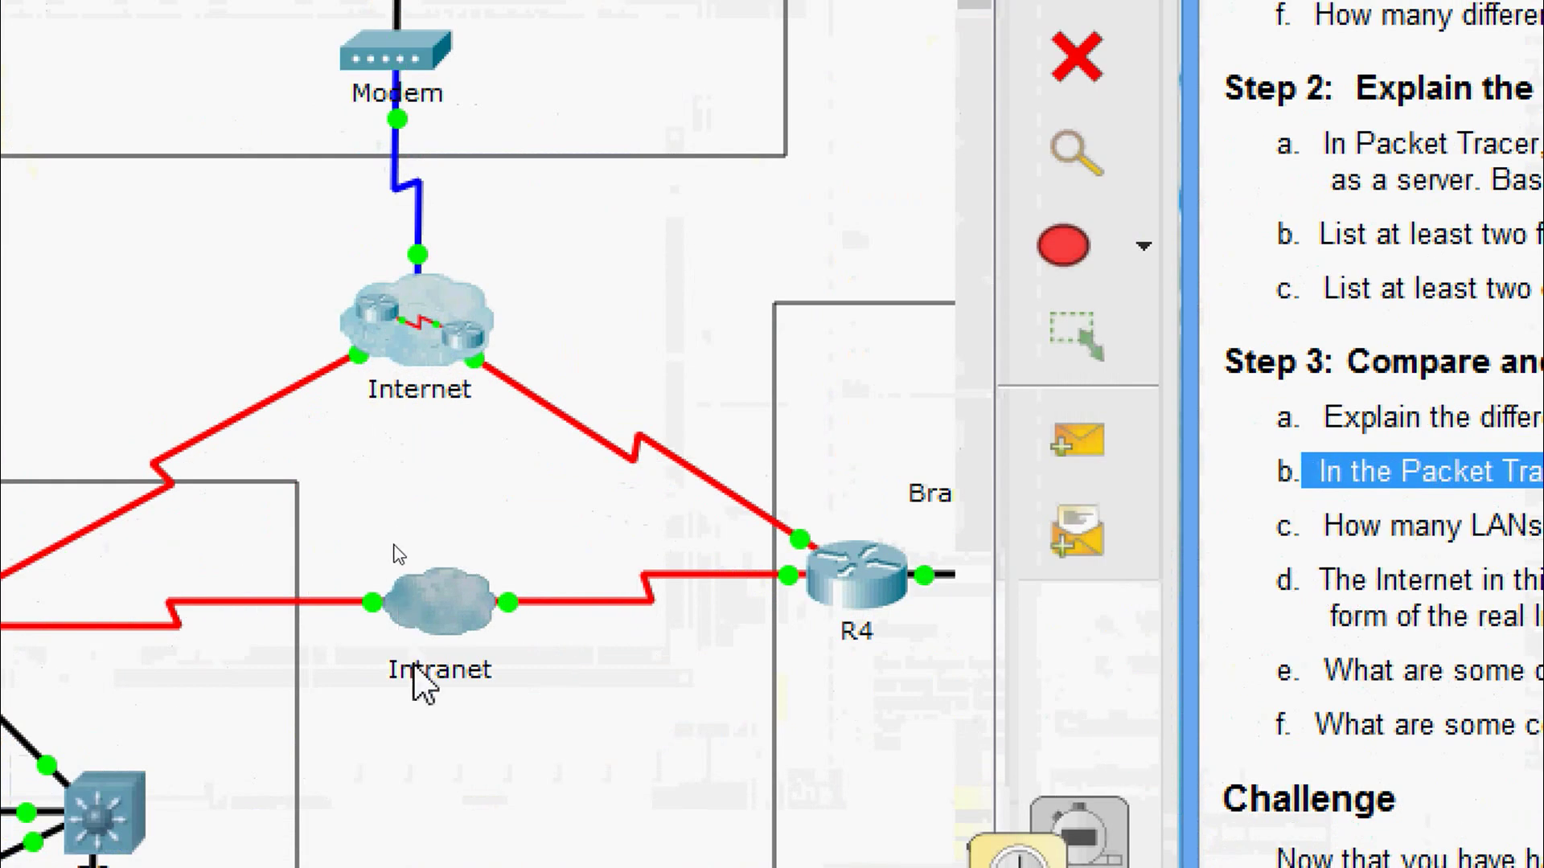
left_click(967, 420)
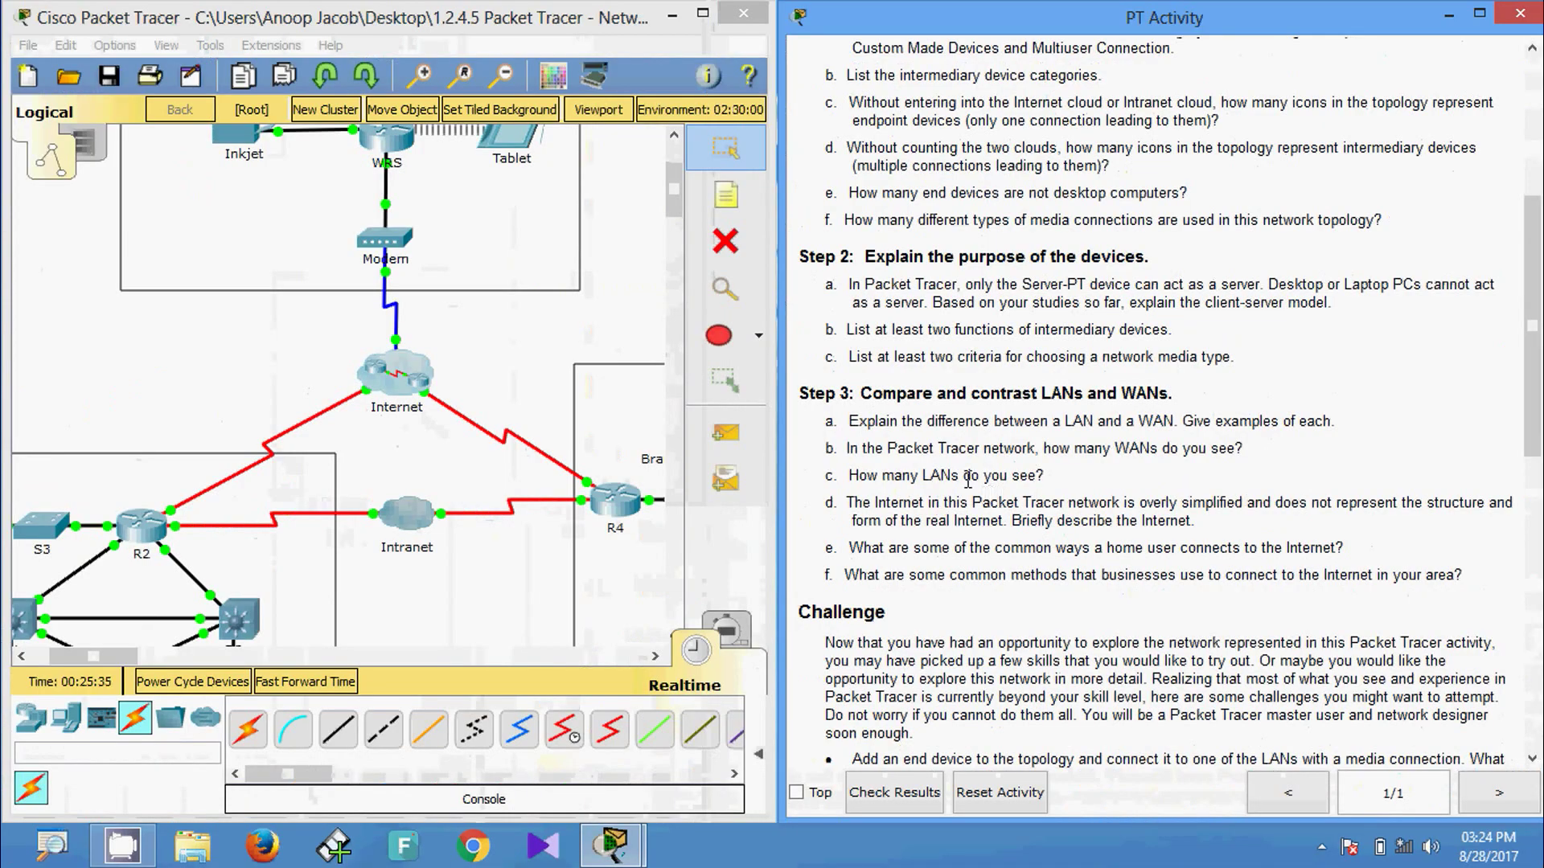
Pan to the Branch LAN showing R4, S4, BranchServer, IP phones, Sales and Accounting
mouse_move(674, 197)
left_mouse_down()
mouse_move(674, 175)
mouse_move(673, 225)
left_mouse_up()
left_click_drag(92, 654, 156, 655)
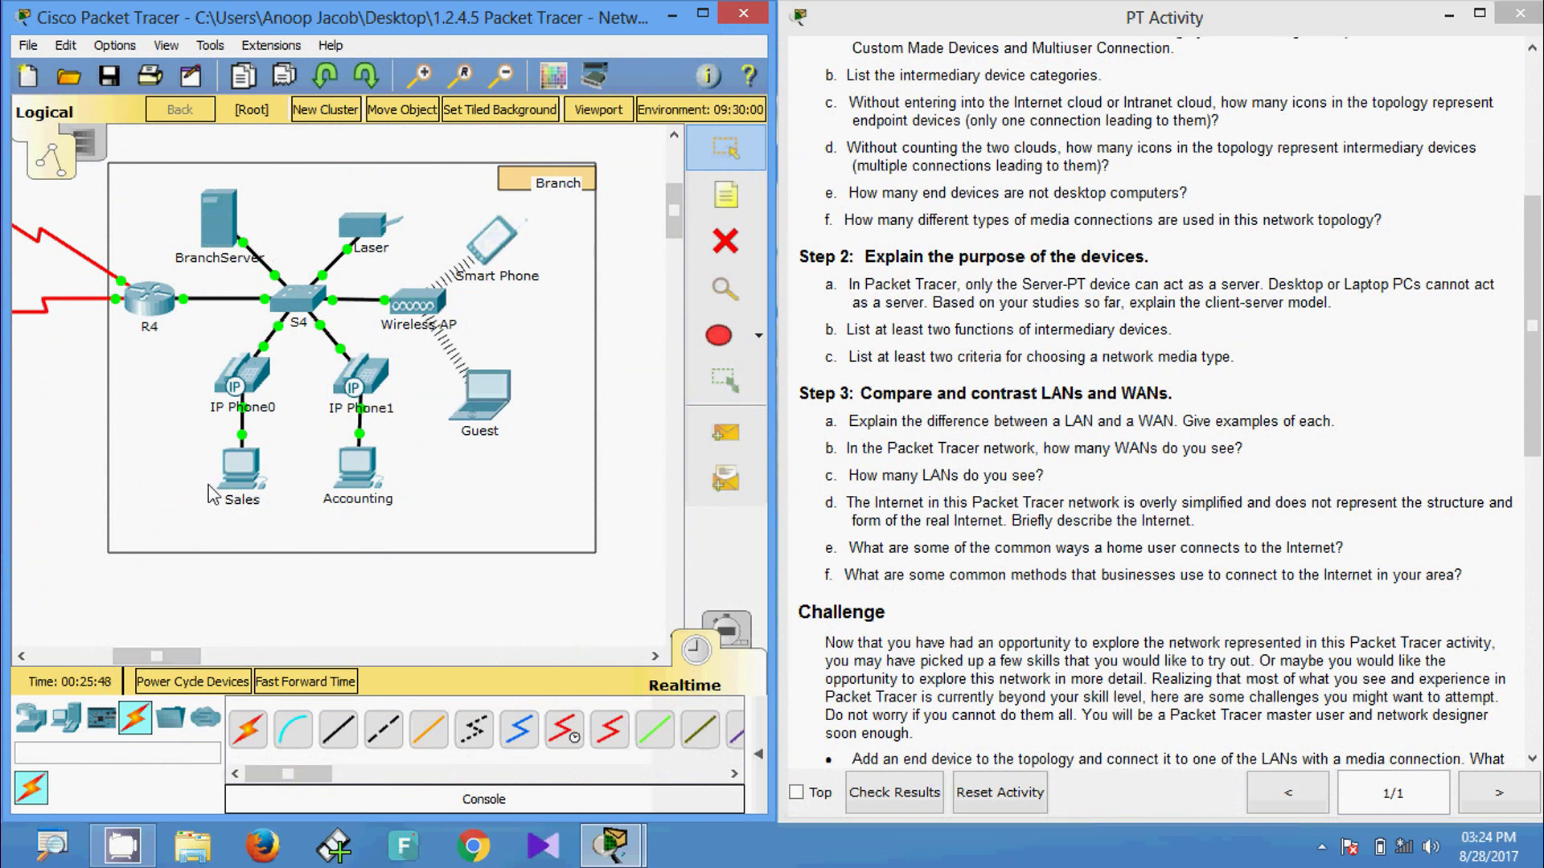
Press Alt in the Packet Tracer window, with the Branch LAN still displayed
key("alt")
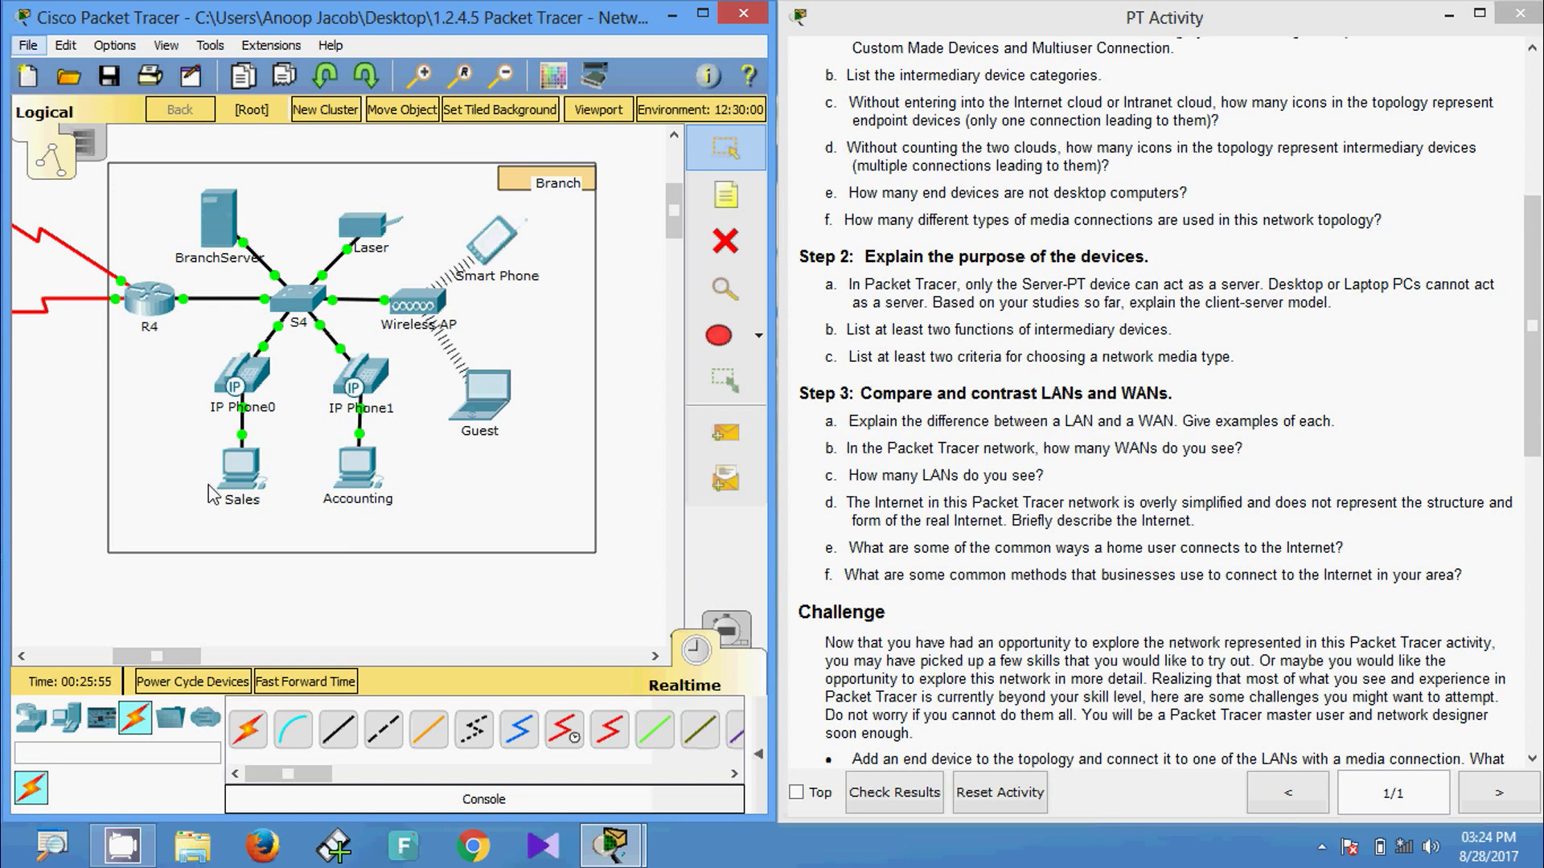